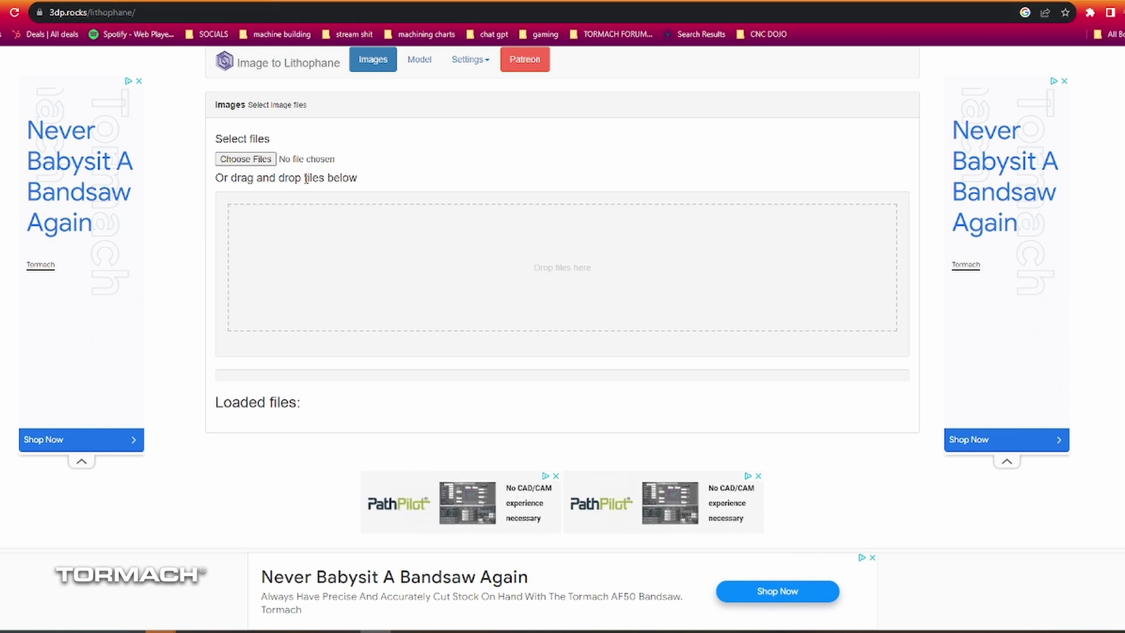
- Load the Happy-Holidays image from Downloads into the lithophane generator and inspect the resulting flat 3D model
click(247, 159)
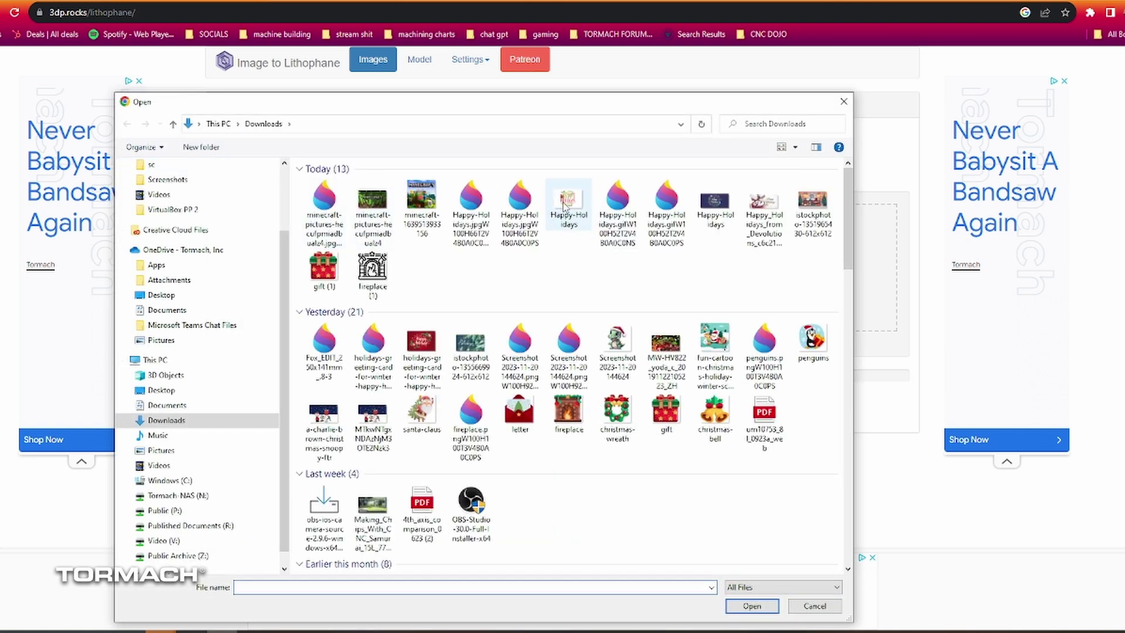
double_click(568, 202)
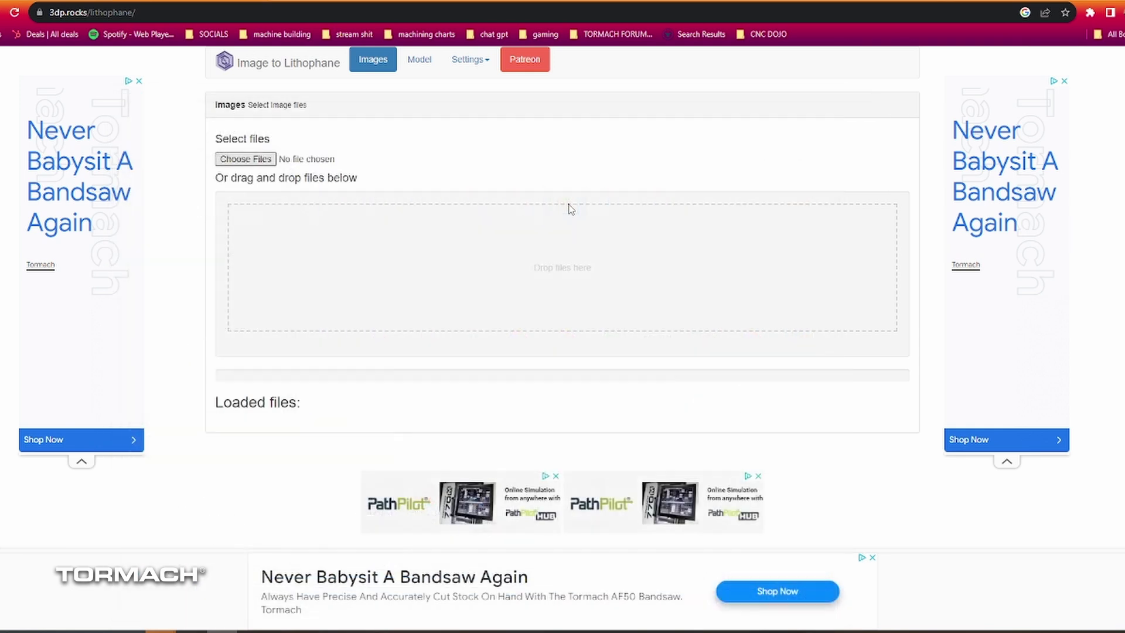
scroll(568, 266, down, 3)
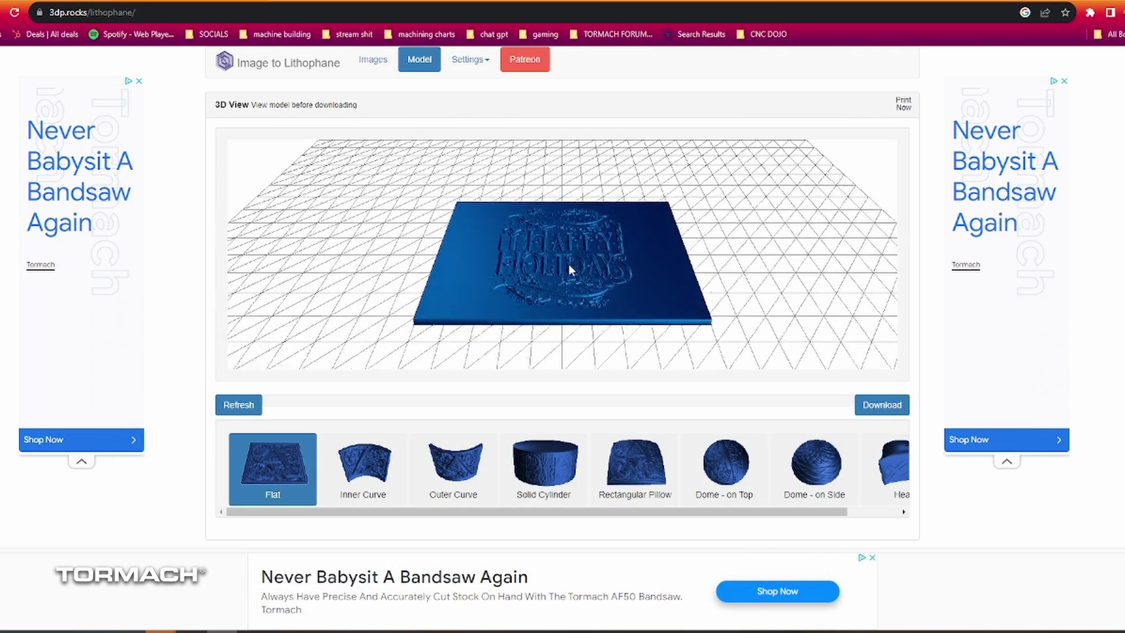
drag(569, 267, 516, 234)
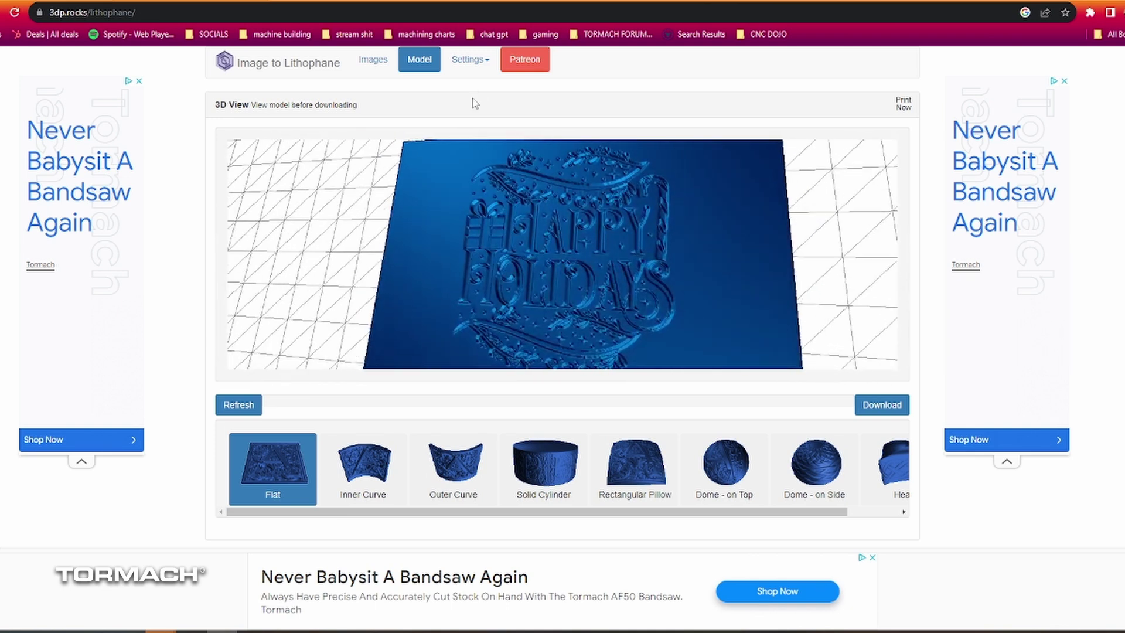
- Change the image setting to Positive Image and refresh the flat lithophane model
click(487, 64)
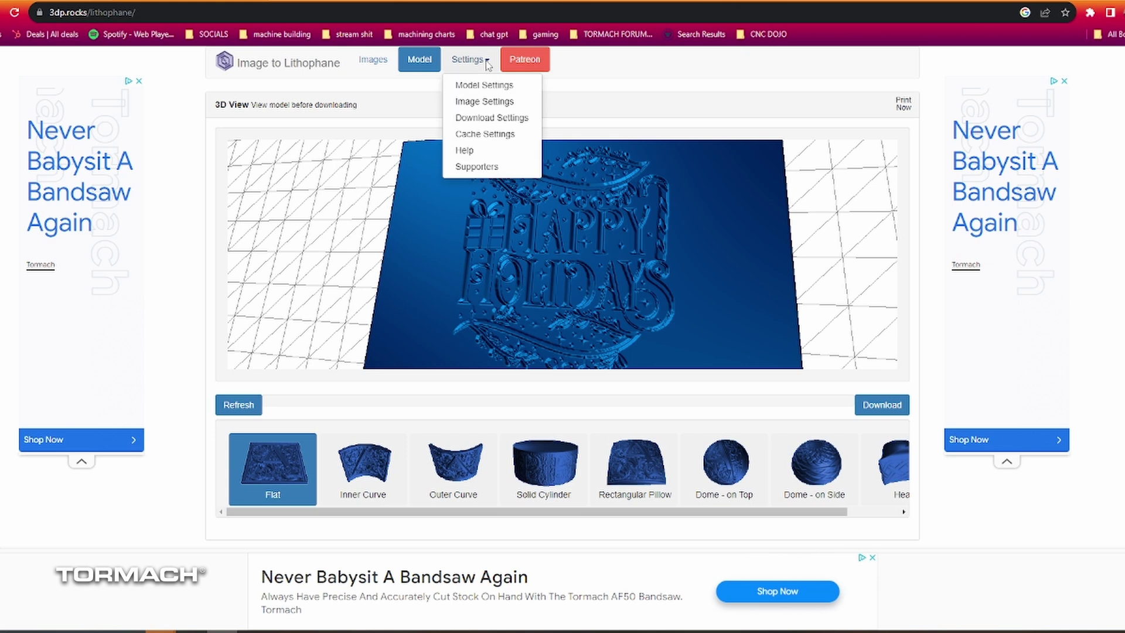
click(486, 102)
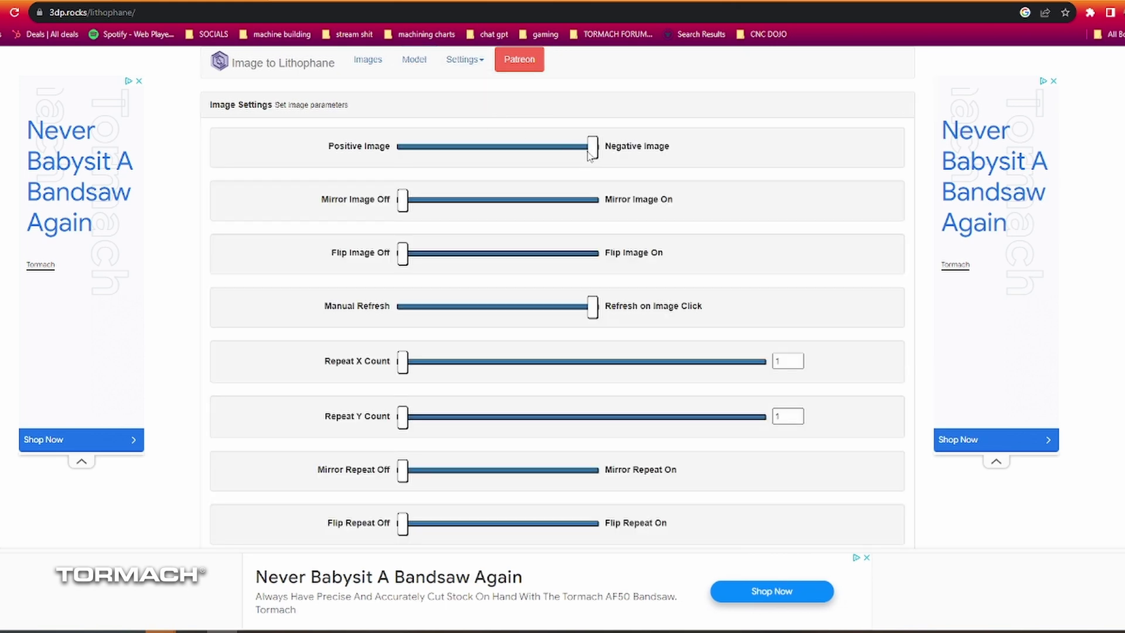
click(440, 151)
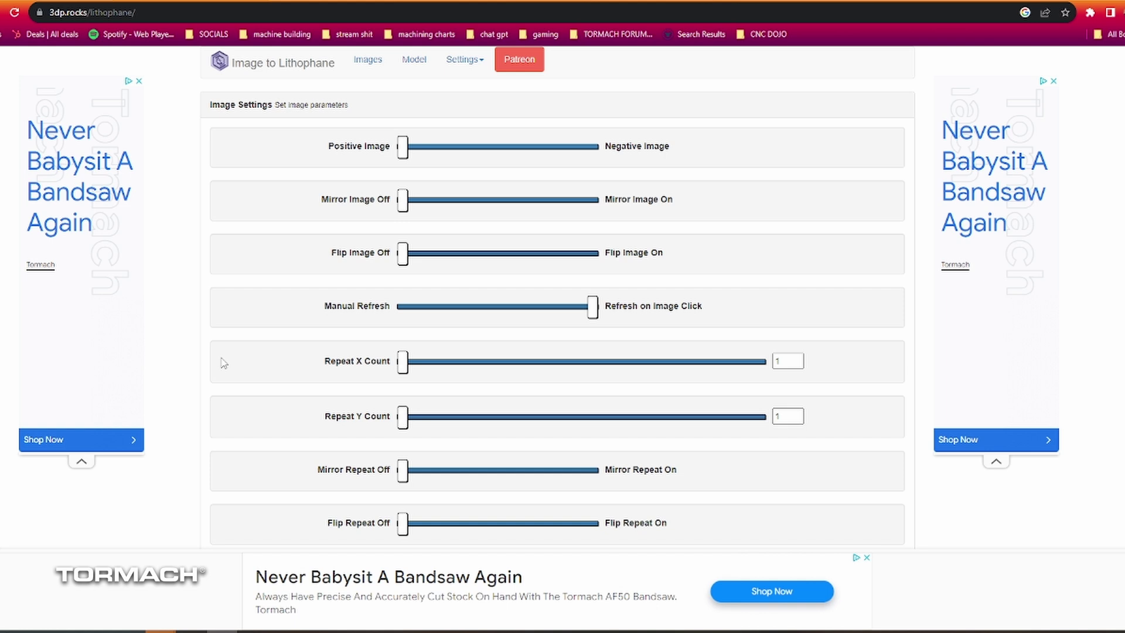
click(409, 65)
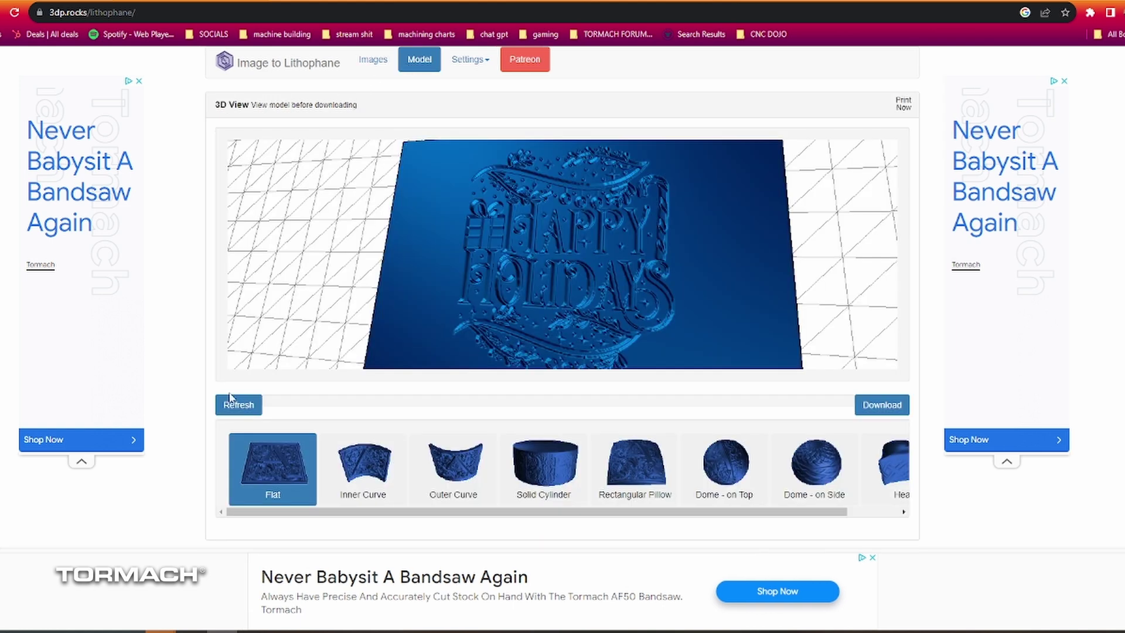
click(235, 405)
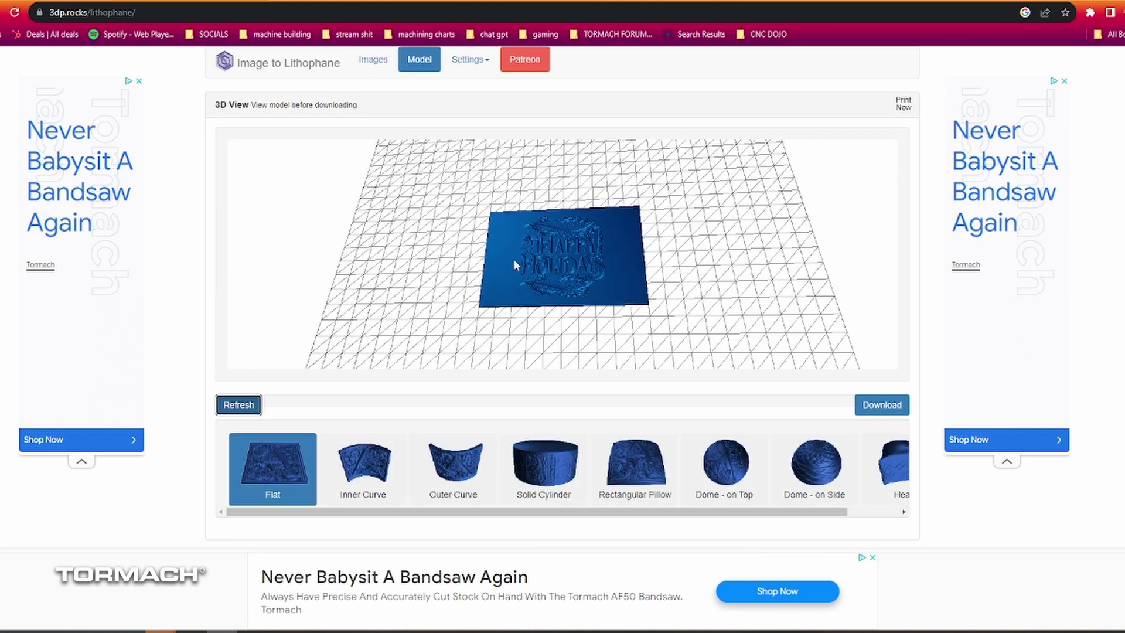
drag(514, 265, 565, 265)
scroll(565, 264, up, 6)
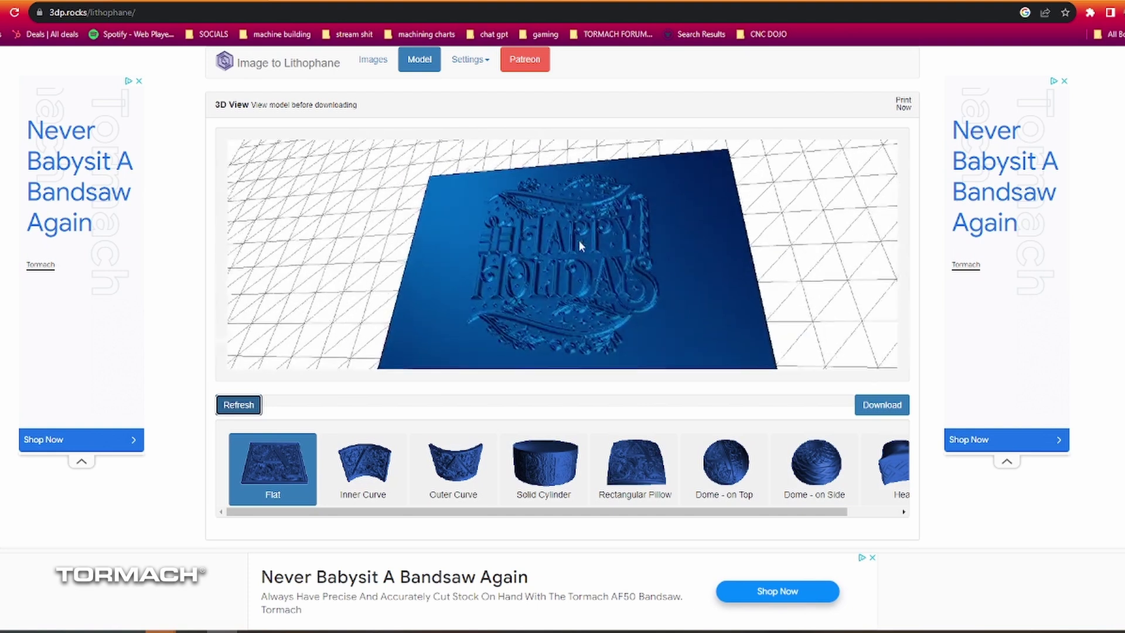
- Review the model settings for size and thickness, and download the flat Happy Holidays lithophane as an STL file
click(482, 60)
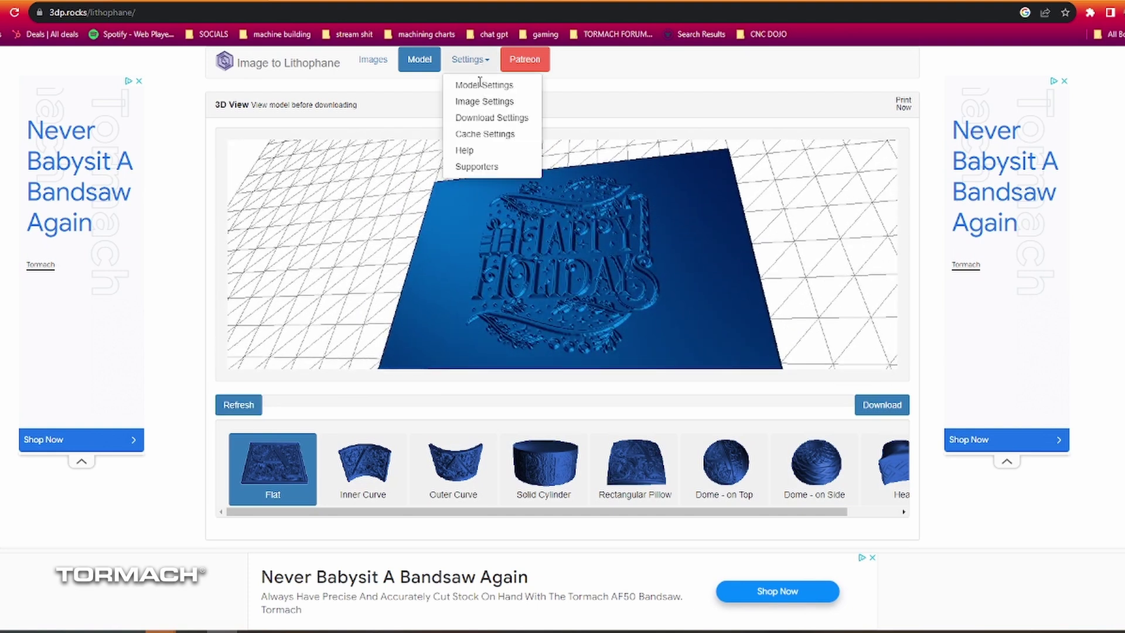
click(480, 84)
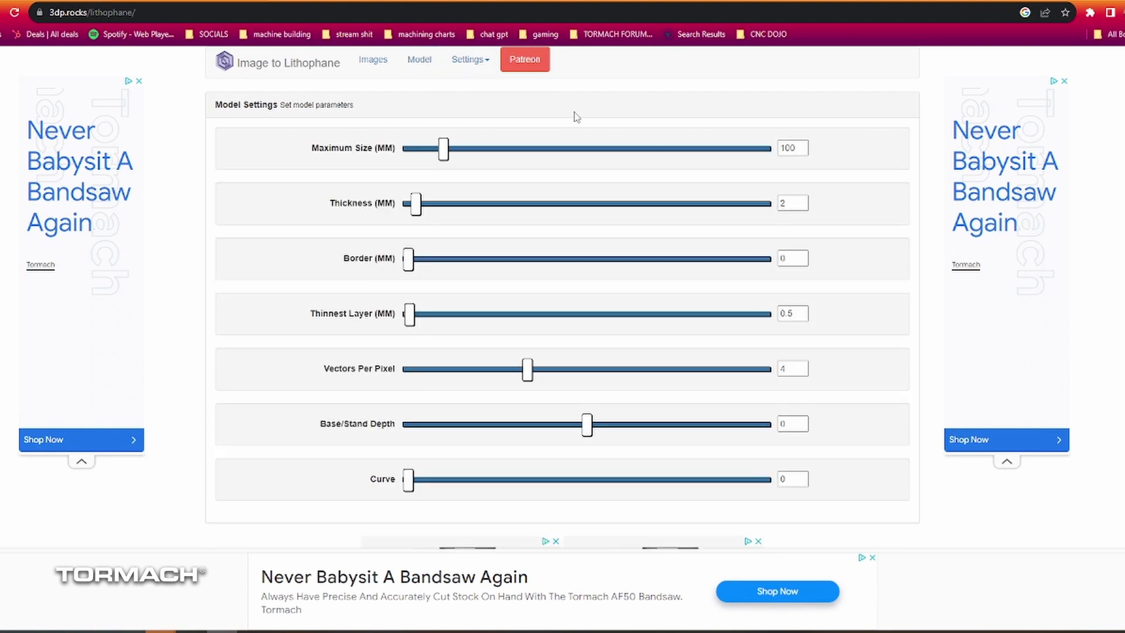
click(429, 61)
drag(487, 219, 913, 427)
scroll(565, 259, up, 5)
click(902, 404)
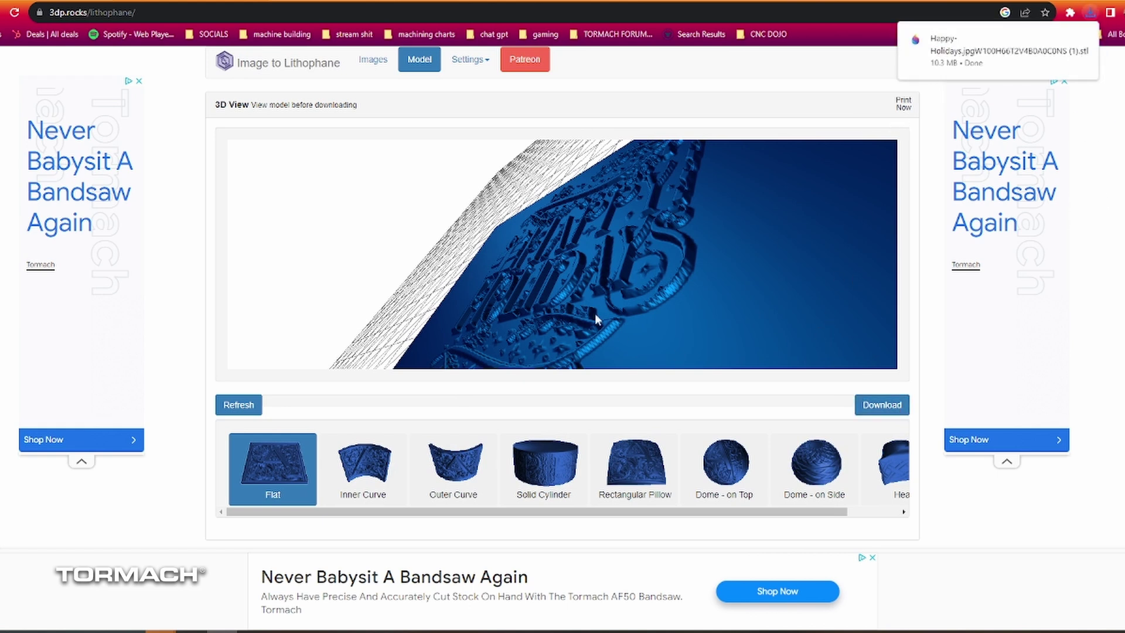
drag(564, 219, 575, 240)
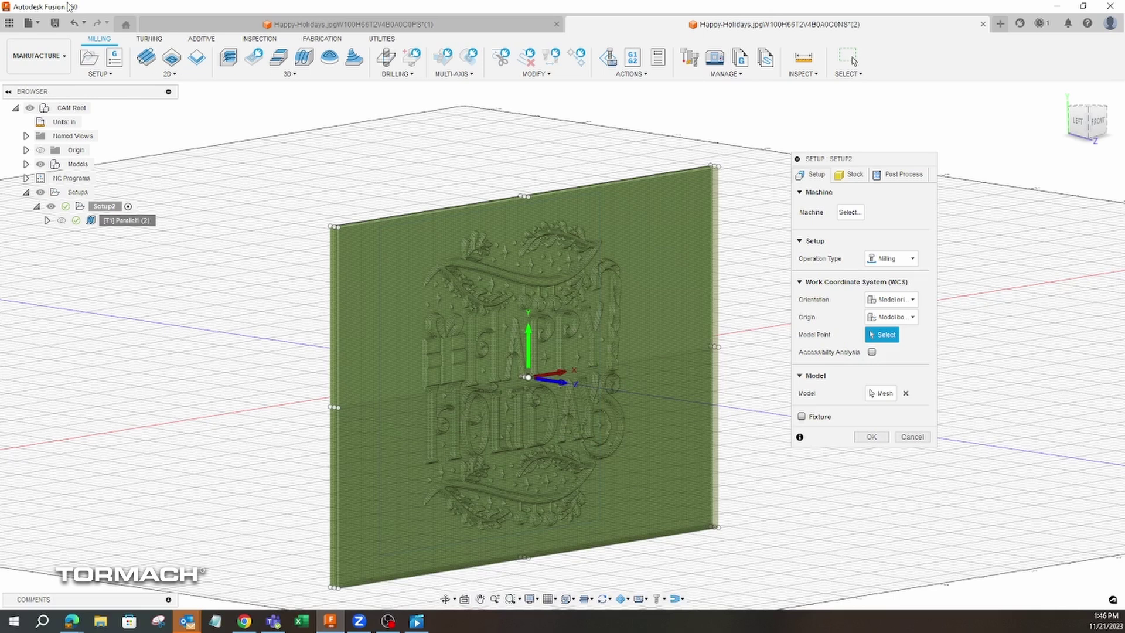
- Switch to Fusion 360, start a new design and open the newly downloaded Happy-Holidays STL from the computer's Downloads folder
click(27, 23)
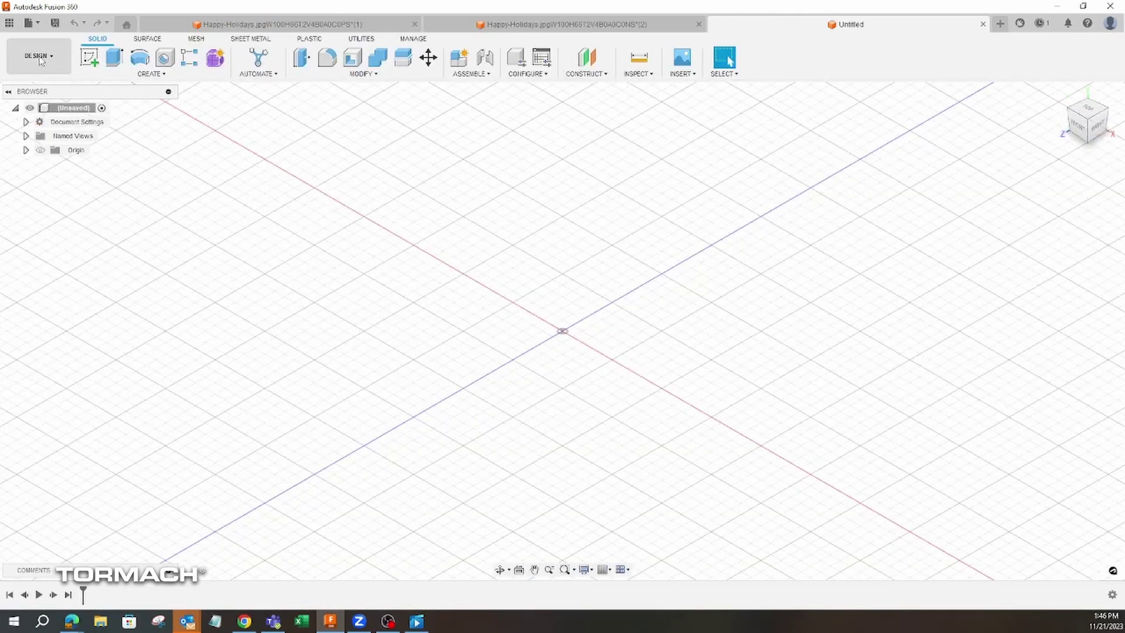
click(38, 55)
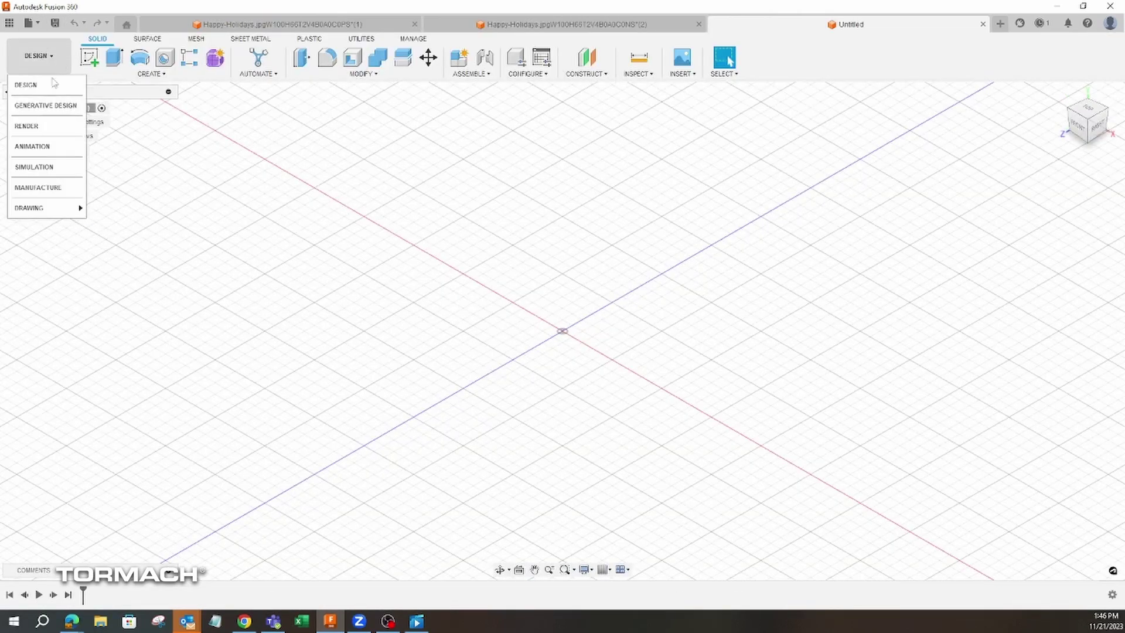
click(35, 23)
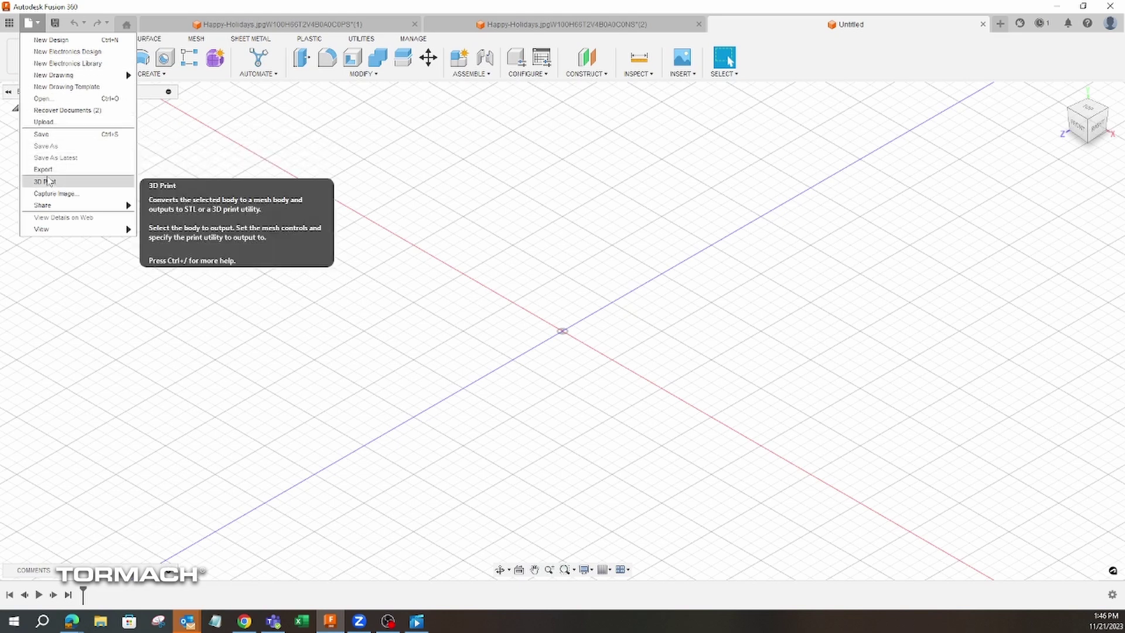
click(41, 98)
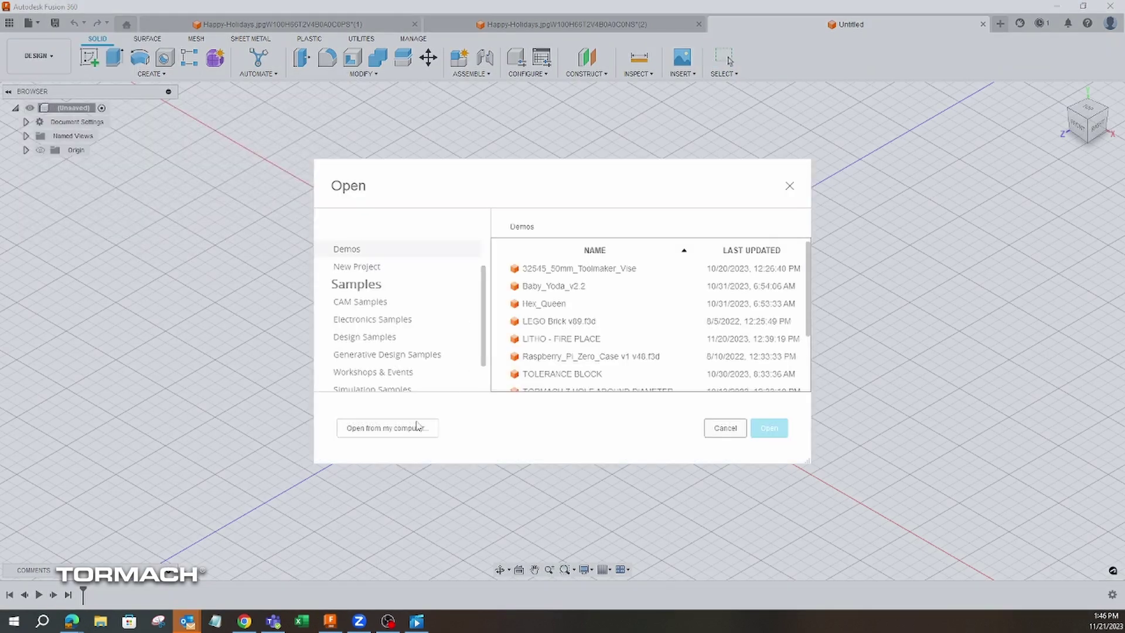
click(387, 428)
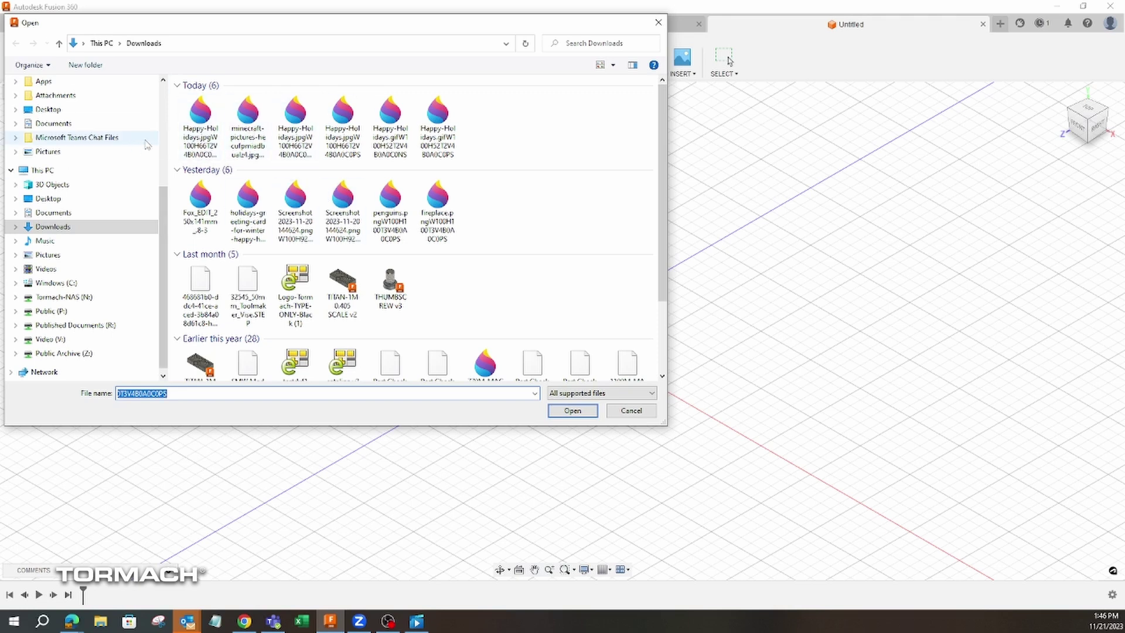
double_click(200, 123)
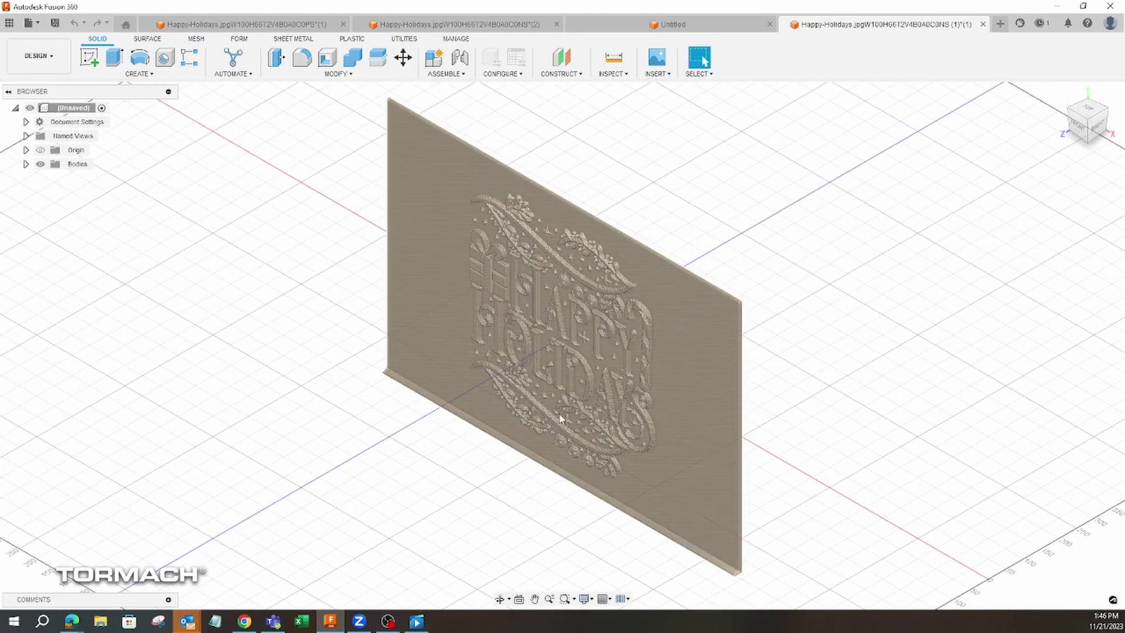
shift+middle_drag(596, 510, 504, 463)
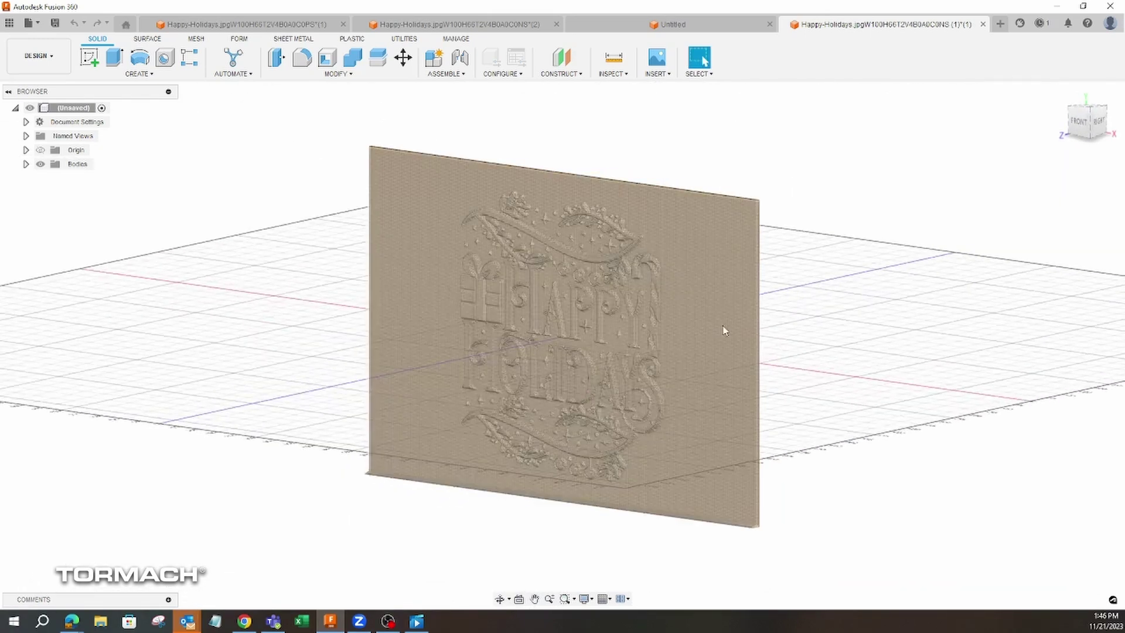
- Create a milling setup for the mesh in the Manufacture workspace and check its stock dimensions
click(38, 56)
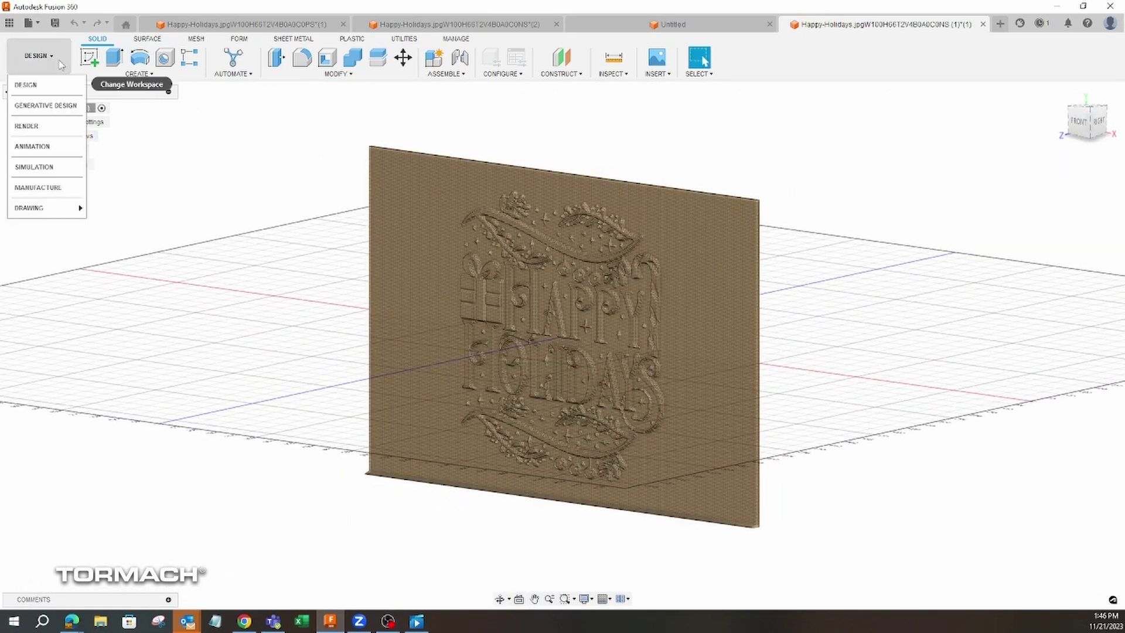
click(41, 188)
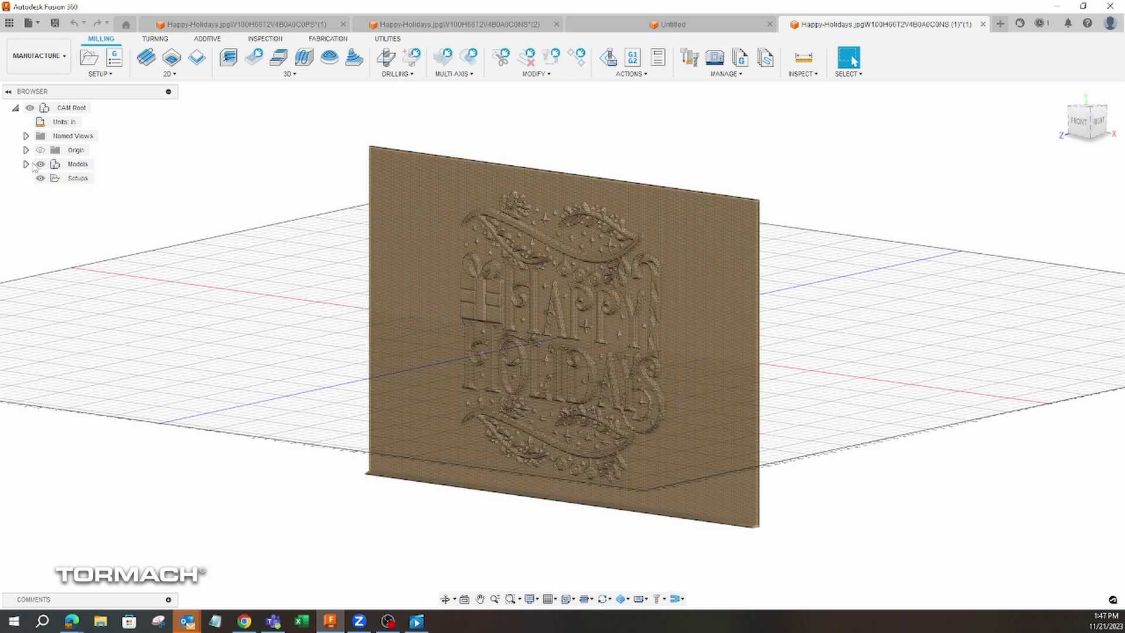
right_click(76, 178)
click(94, 187)
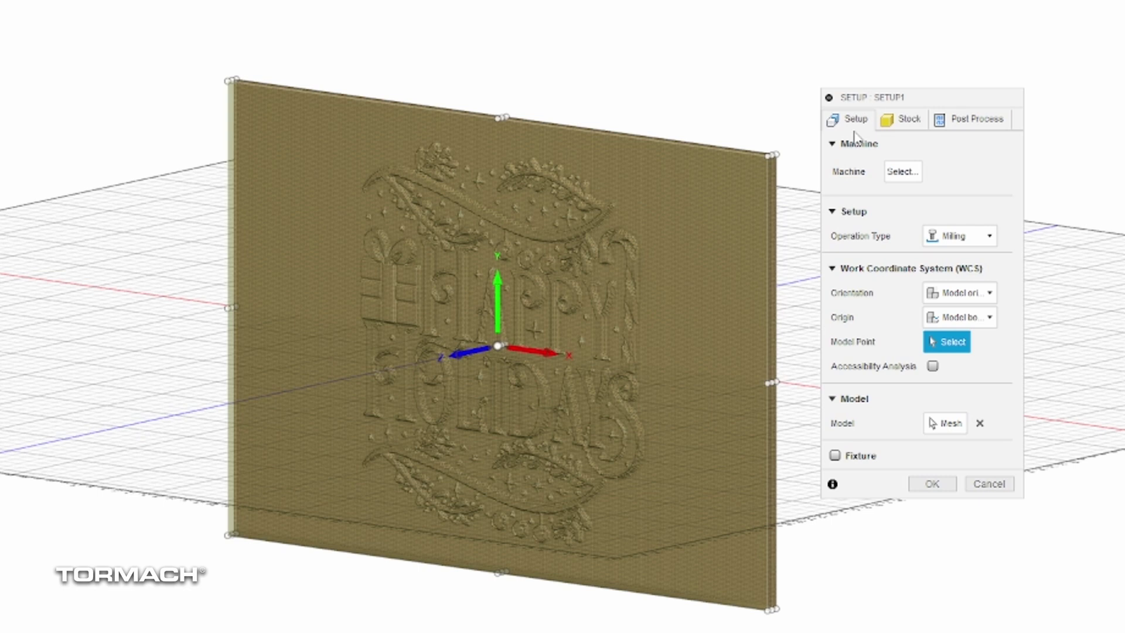
click(904, 119)
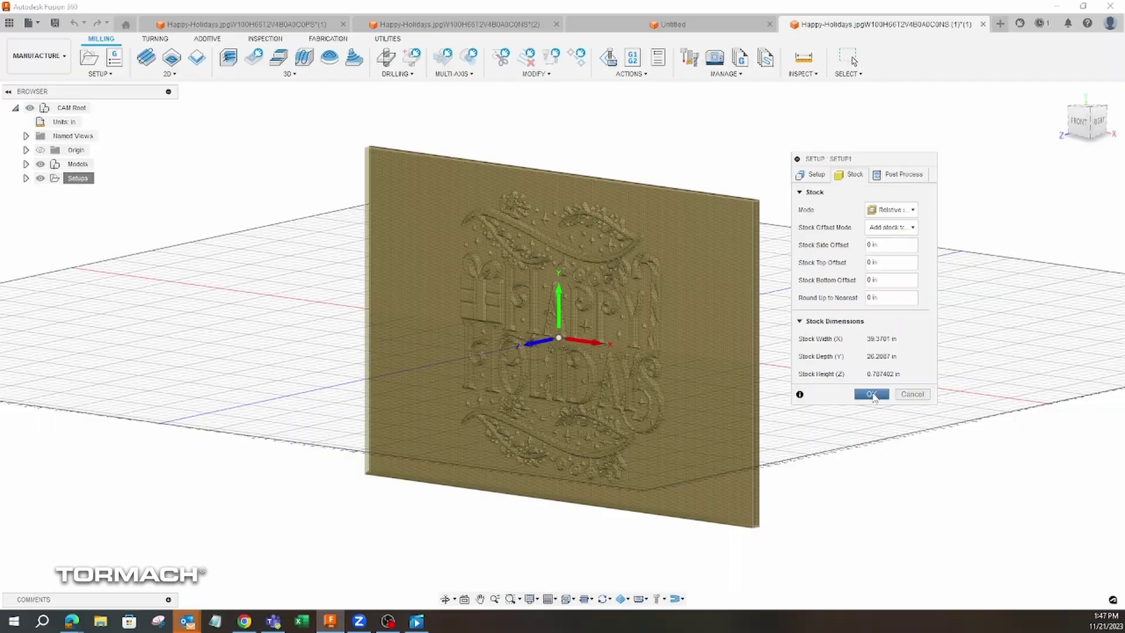
click(872, 395)
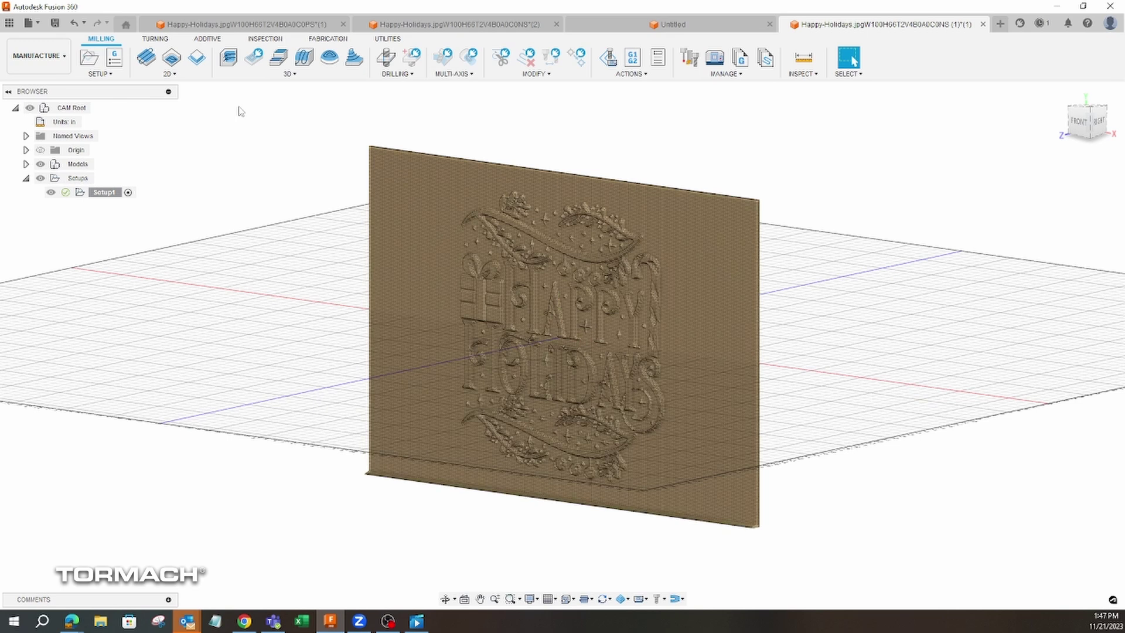
- Return to the Design workspace and scale the mesh body uniformly by a factor of 0.1
click(37, 55)
click(33, 87)
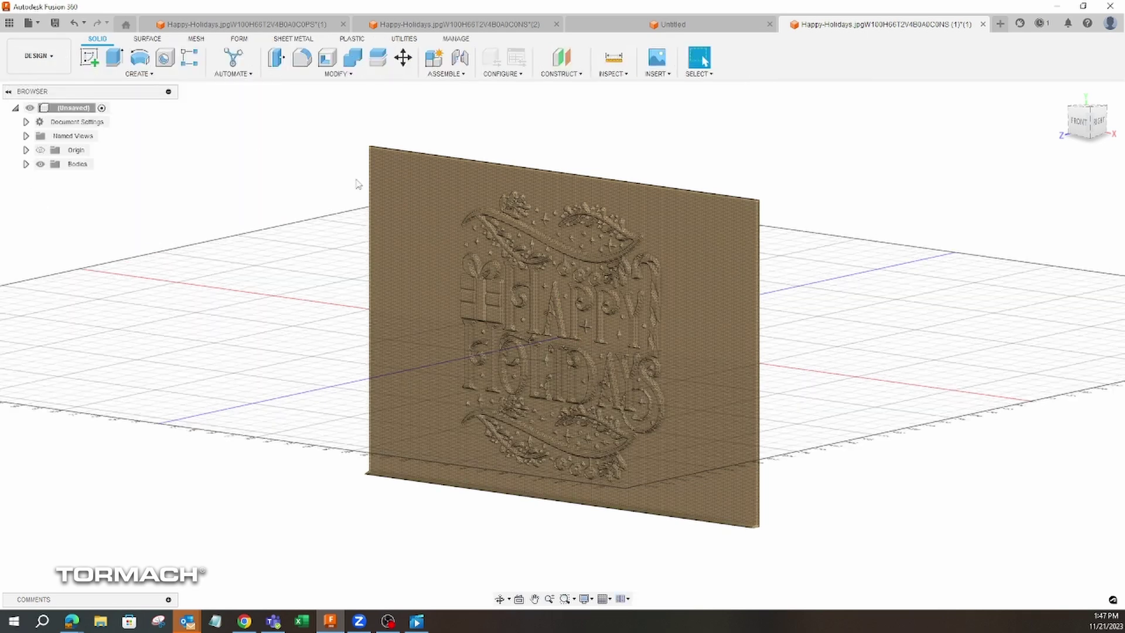
click(381, 146)
click(382, 147)
click(338, 74)
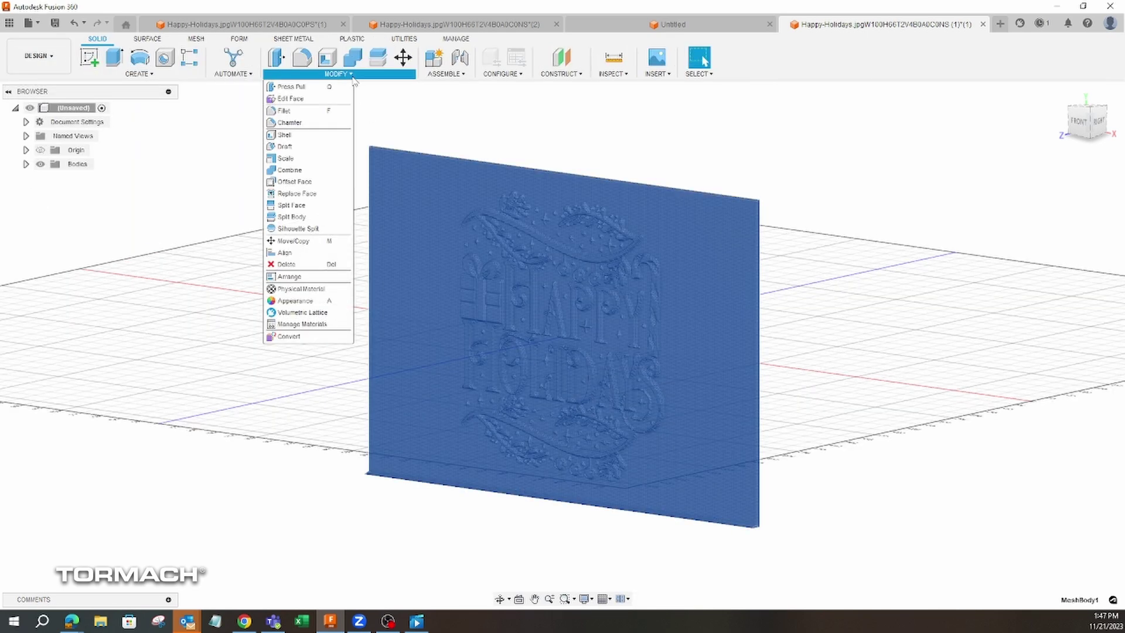
click(286, 158)
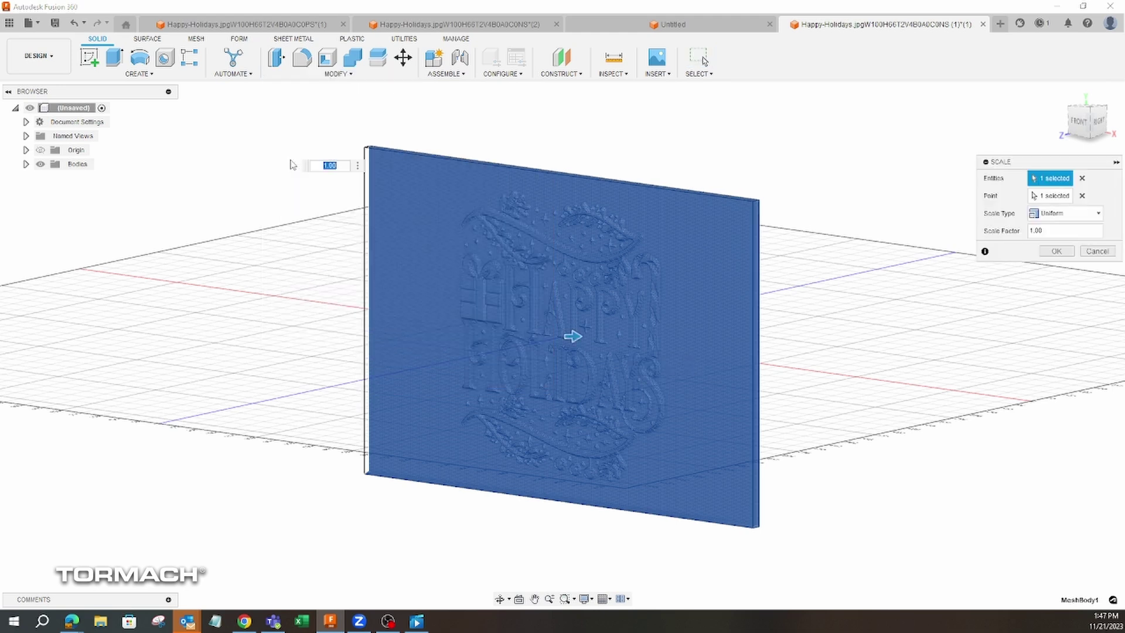
click(1043, 191)
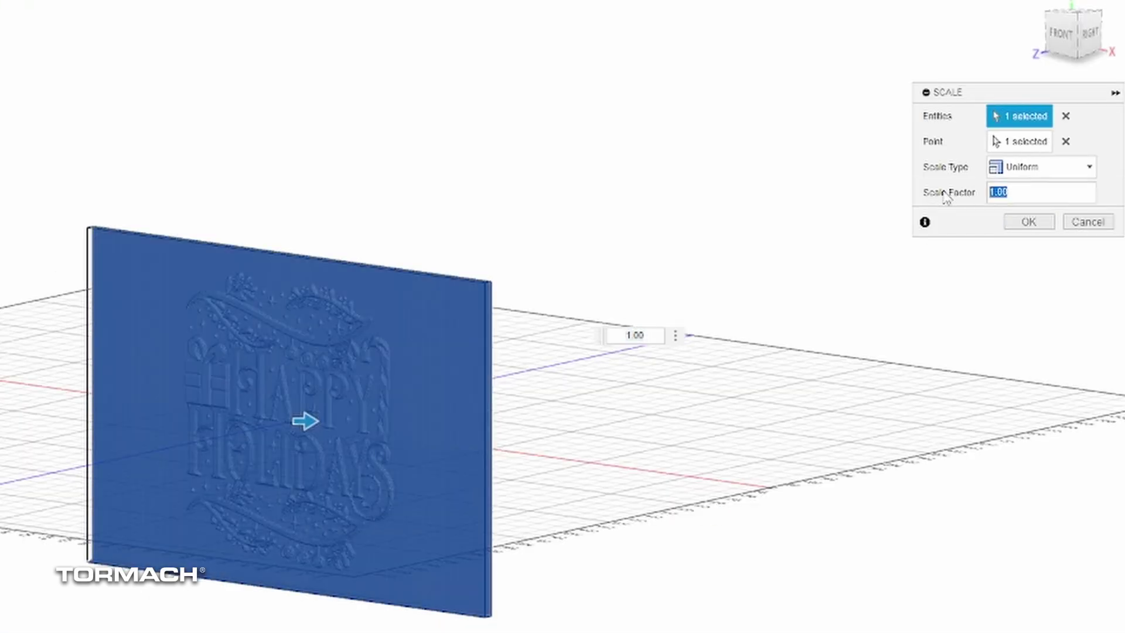
key(BackSpace)
text(.1)
key(Return)
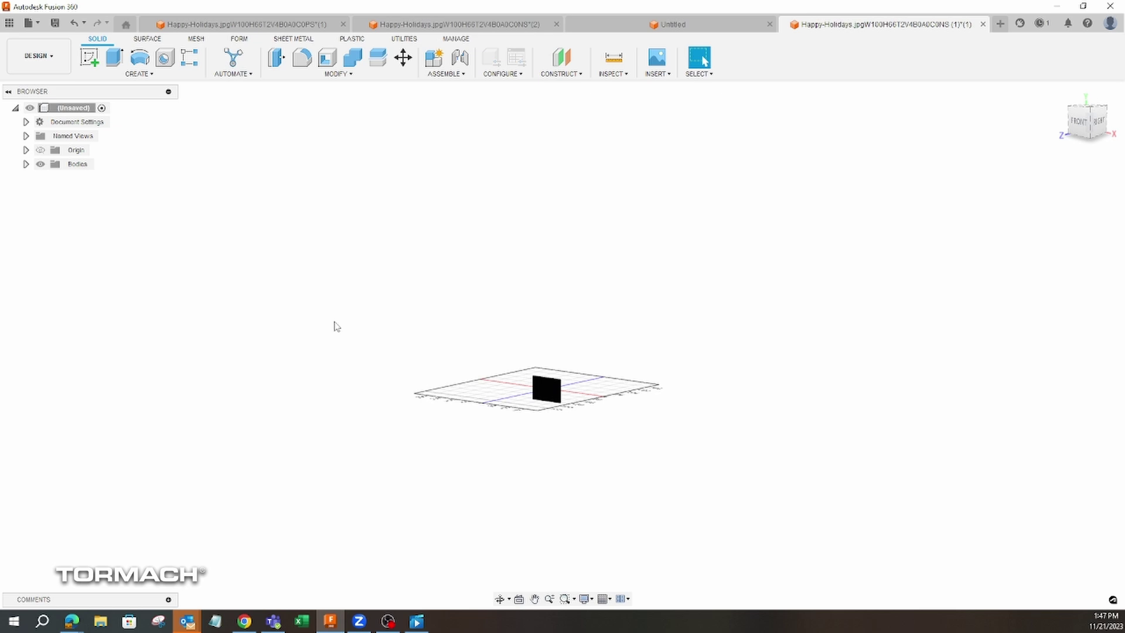
- Return to the Manufacture workspace and check the stock dimensions of the existing milling setup after the scaling
click(55, 67)
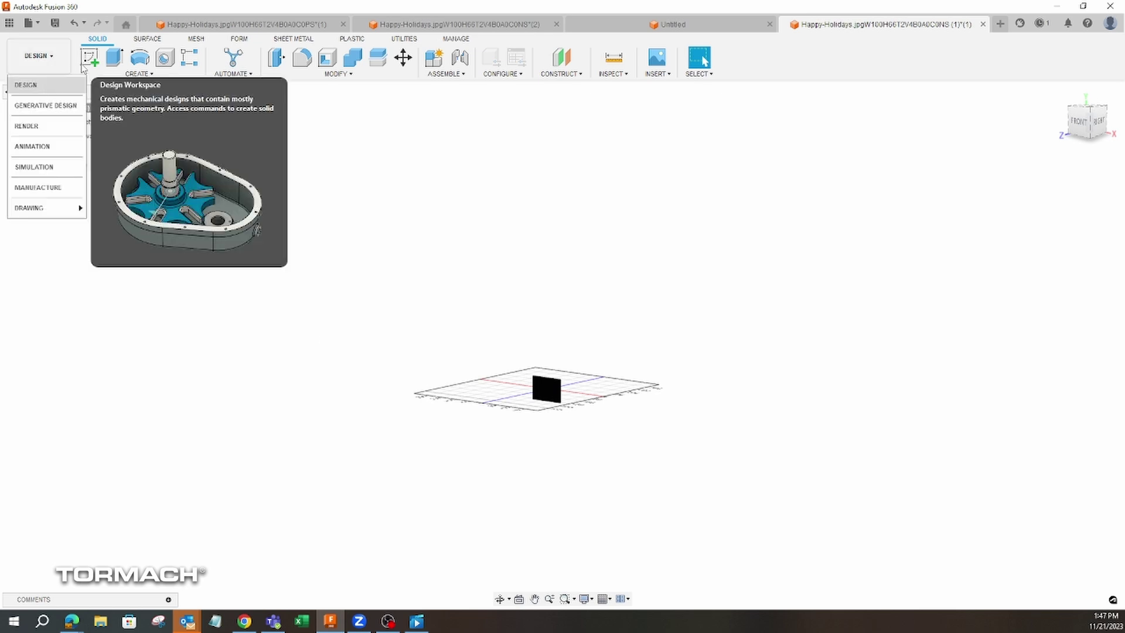
click(51, 185)
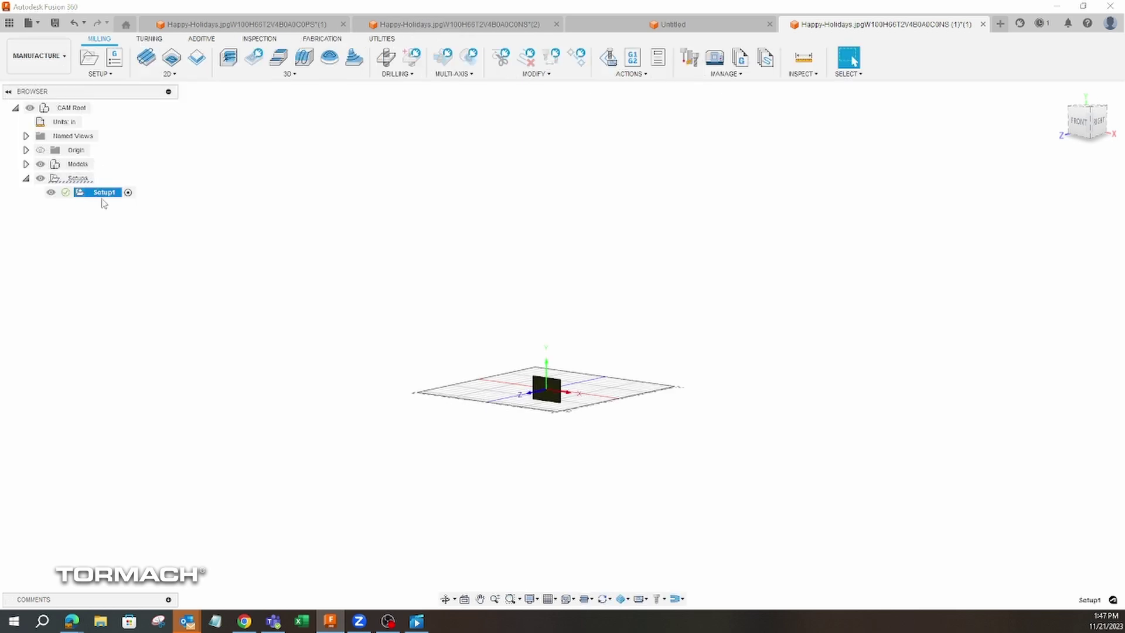
right_click(104, 202)
click(119, 212)
click(851, 174)
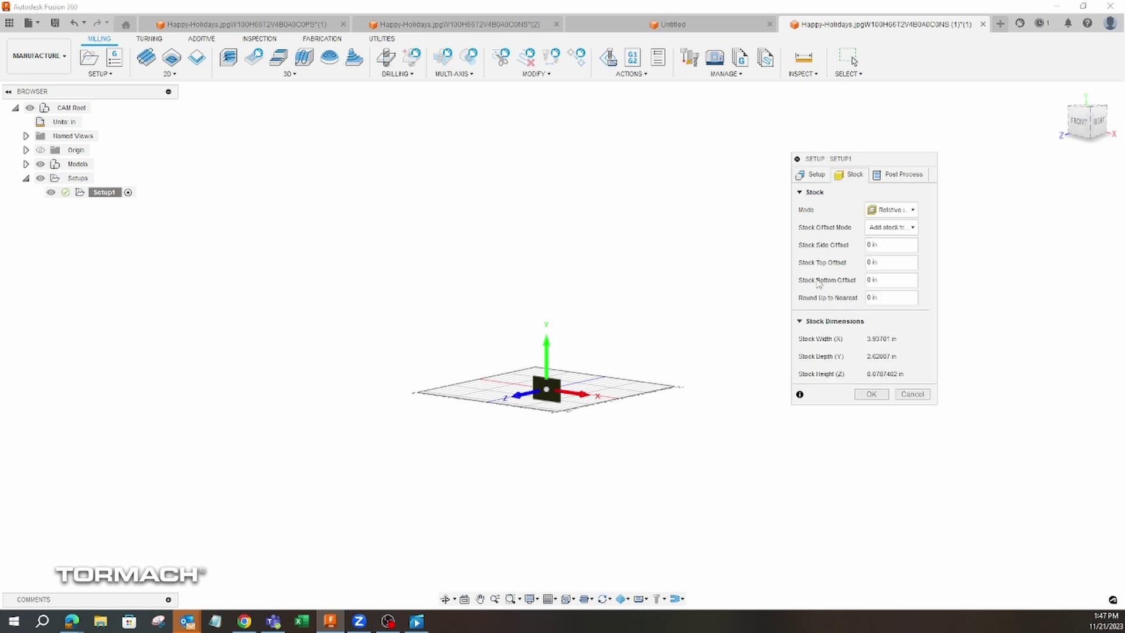
scroll(517, 391, up, 3)
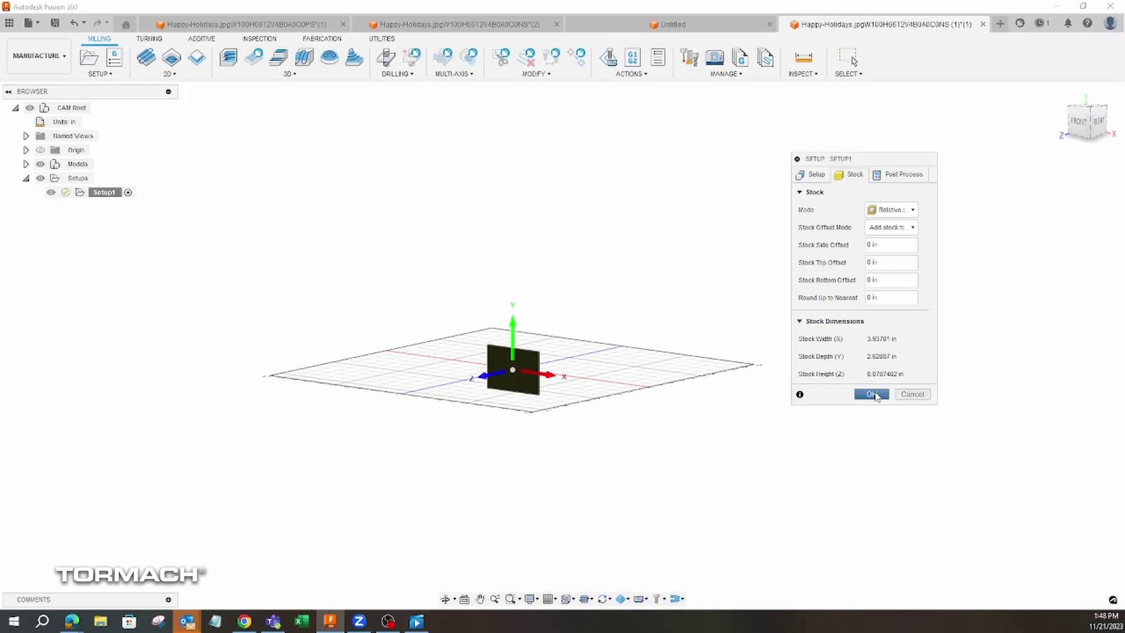
click(873, 395)
- In the Design workspace, sketch a two-point rectangle on the front plane around the Happy Holidays artwork, spanning the plate's full height
scroll(515, 369, up, 5)
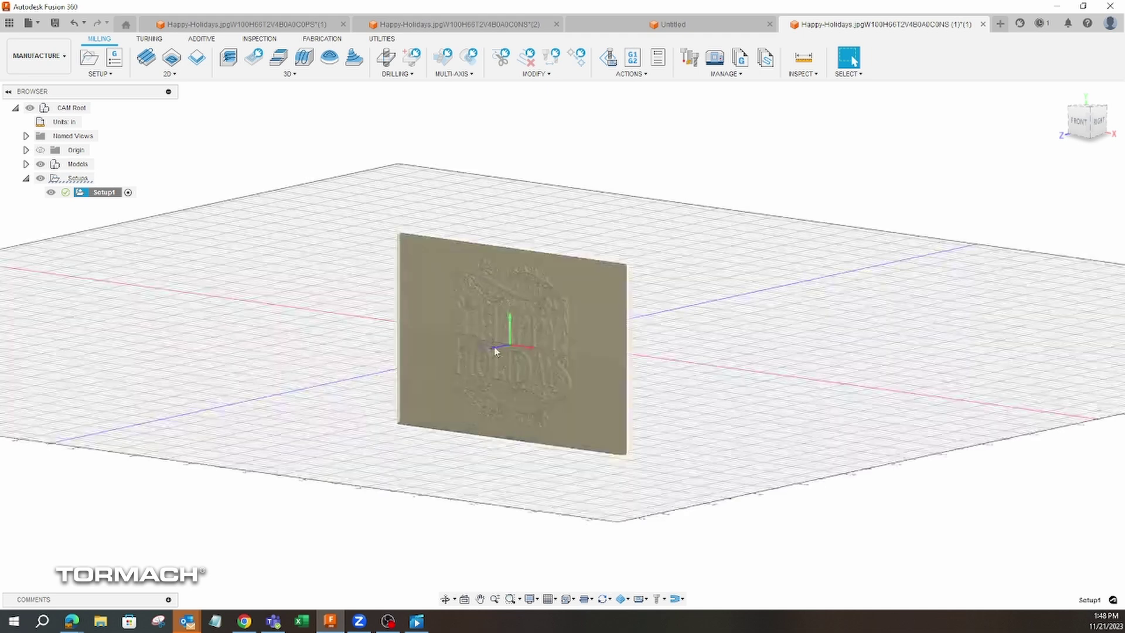
shift+middle_drag(495, 350, 396, 249)
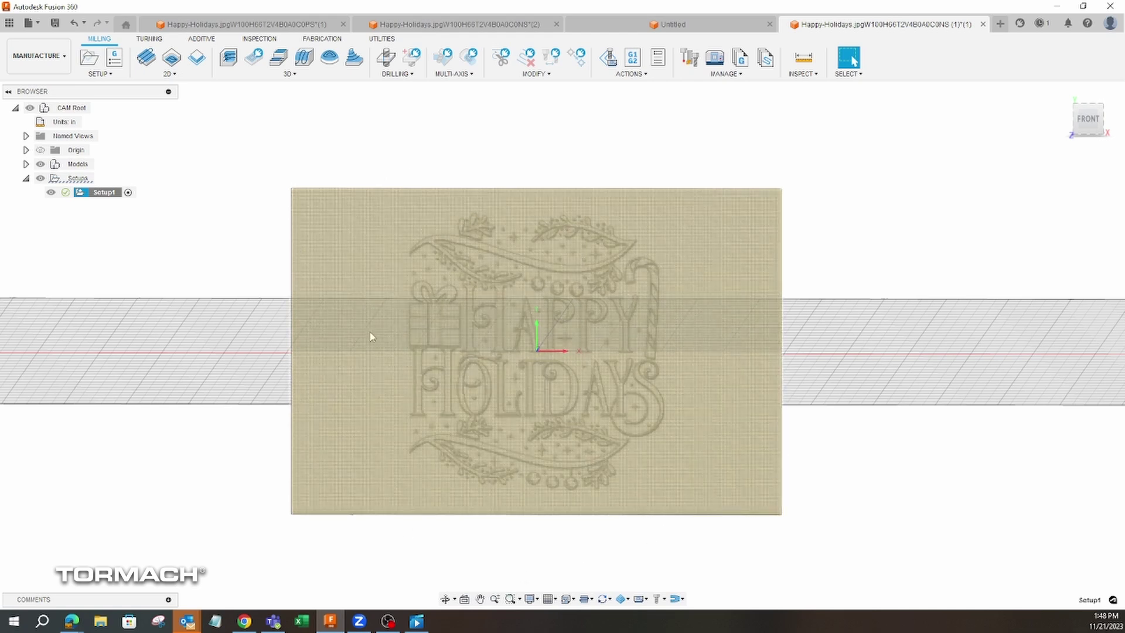
click(55, 56)
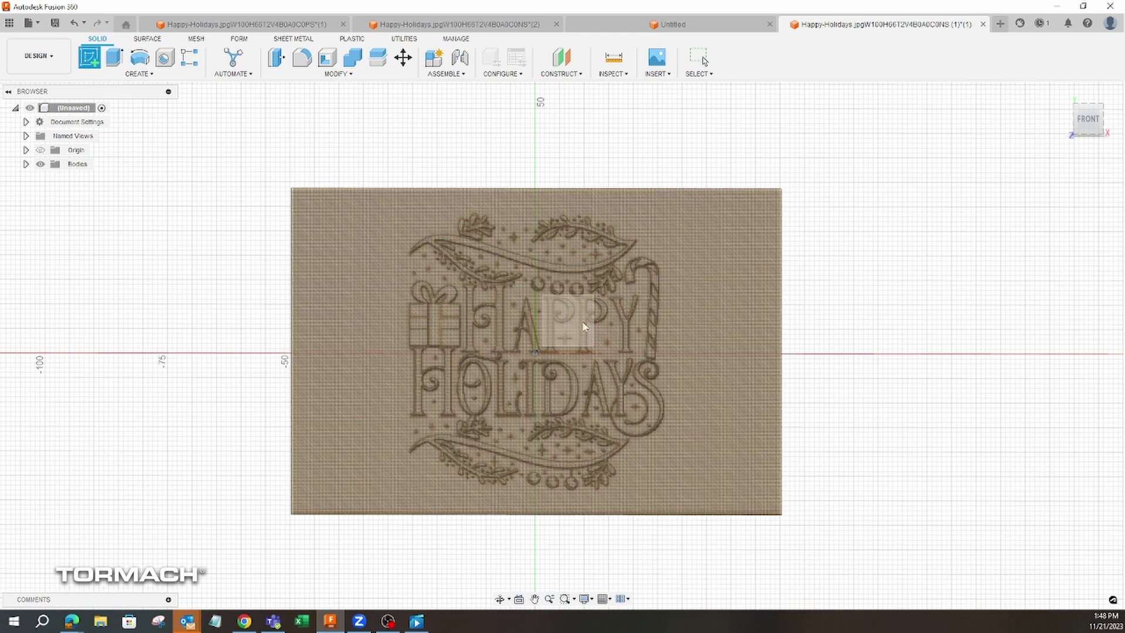
click(578, 326)
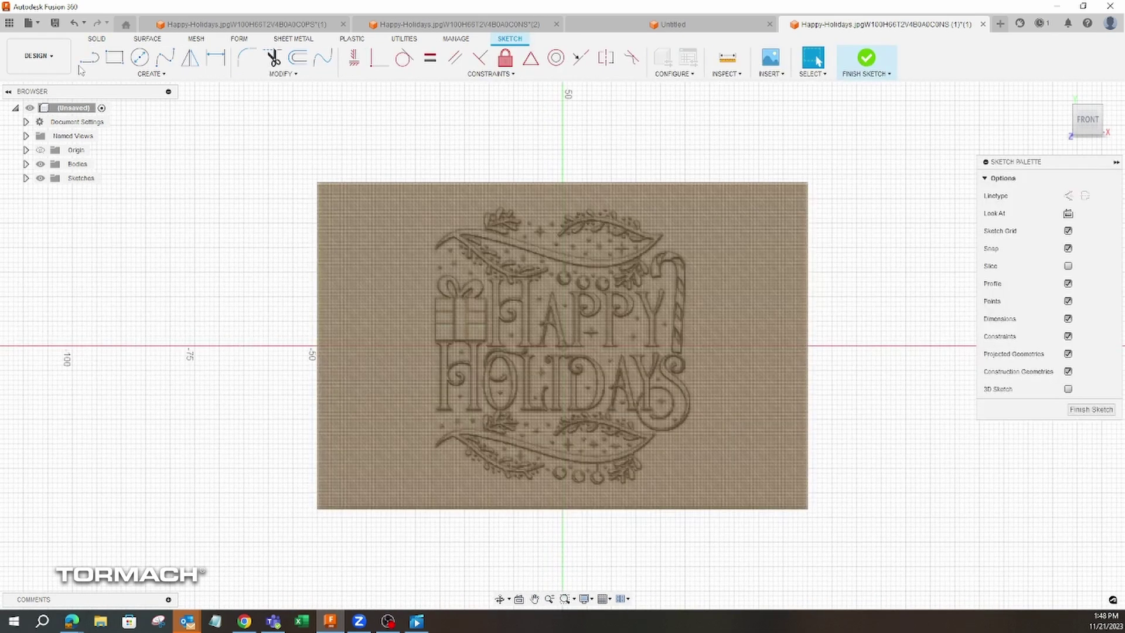
click(114, 57)
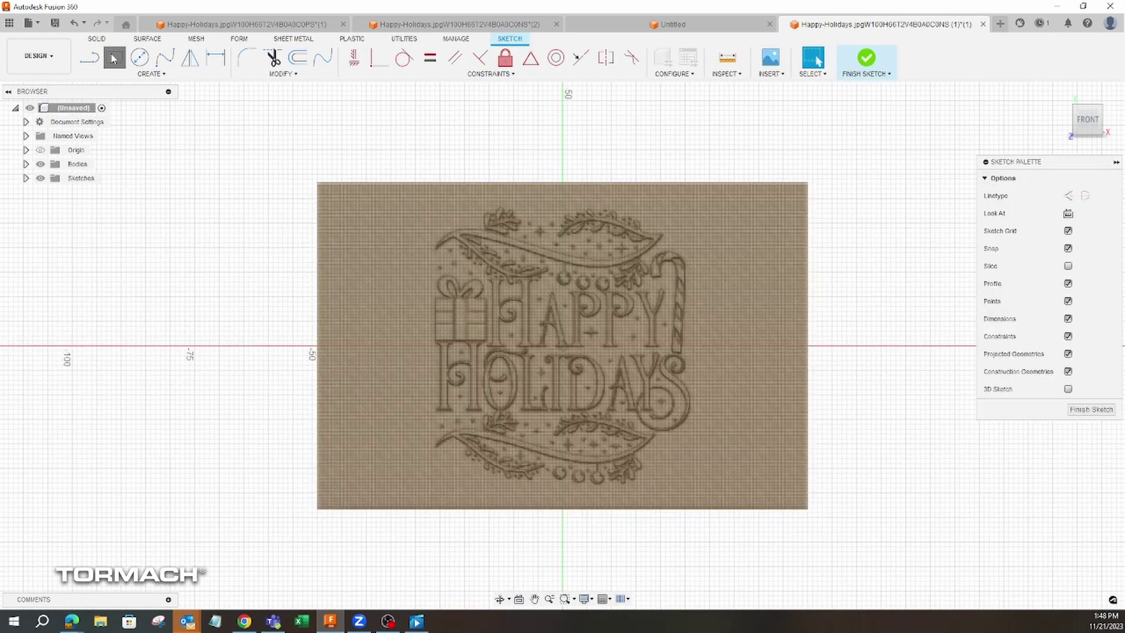
click(416, 185)
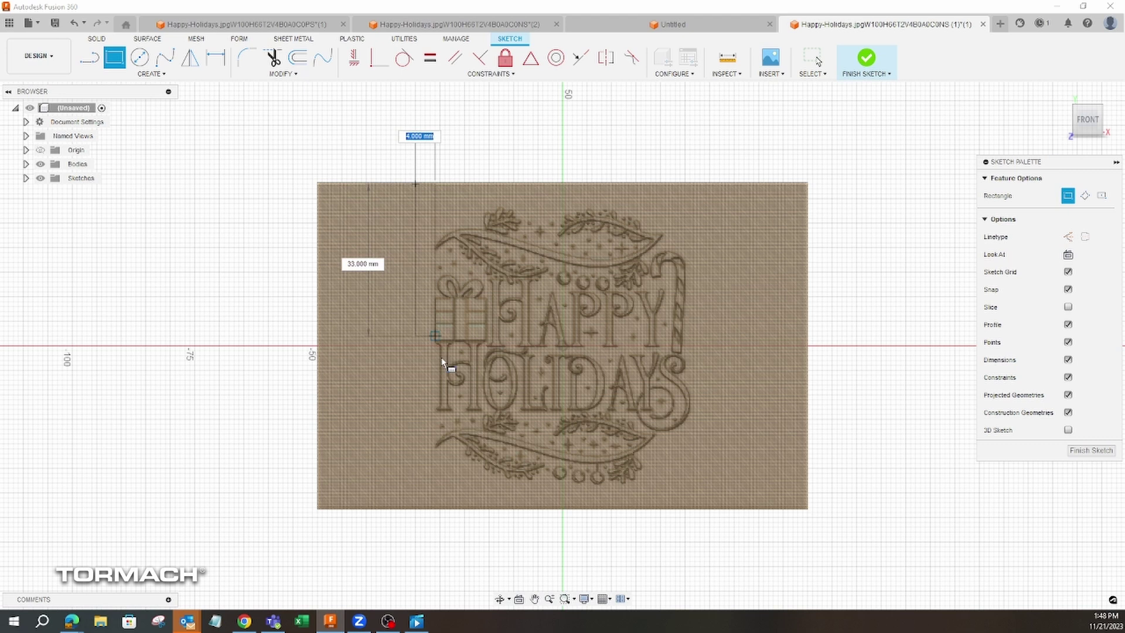
click(711, 503)
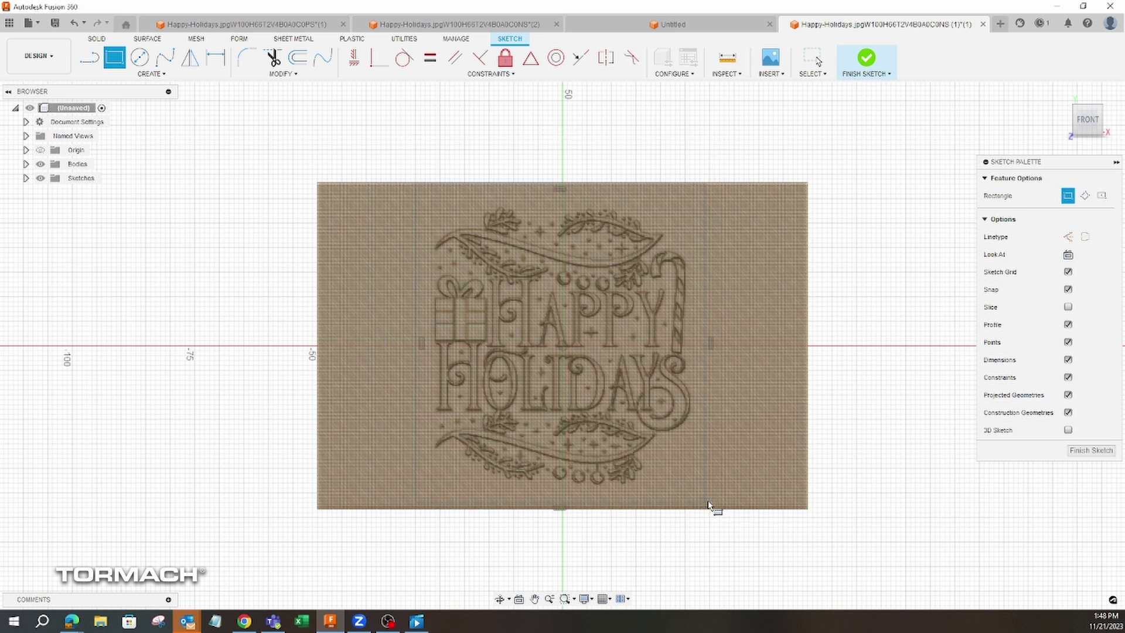
click(1091, 451)
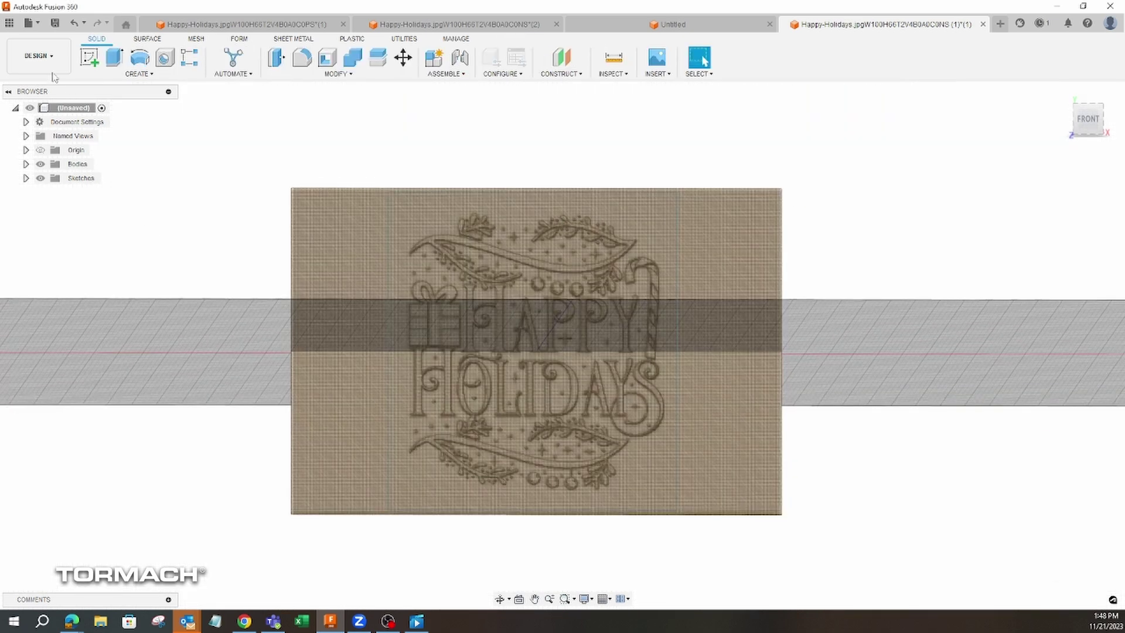
- Go back to the Manufacture workspace and add a toolpath to Setup1 from the LITHO ENGRAVE template
click(41, 58)
click(56, 185)
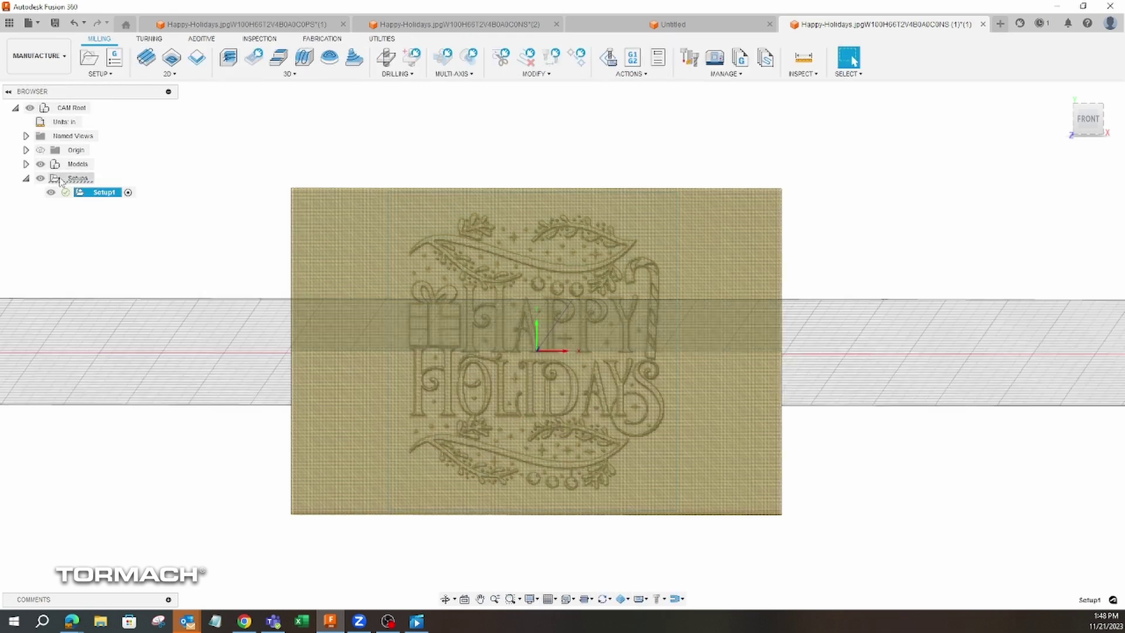
click(63, 179)
click(100, 194)
right_click(100, 194)
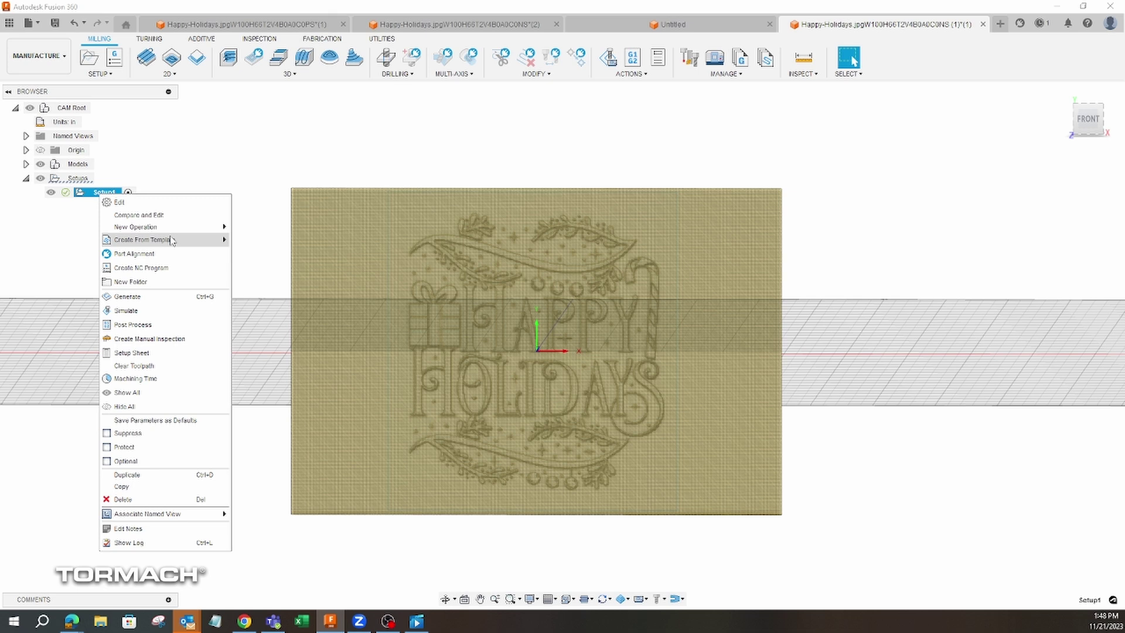
mouse_move(176, 240)
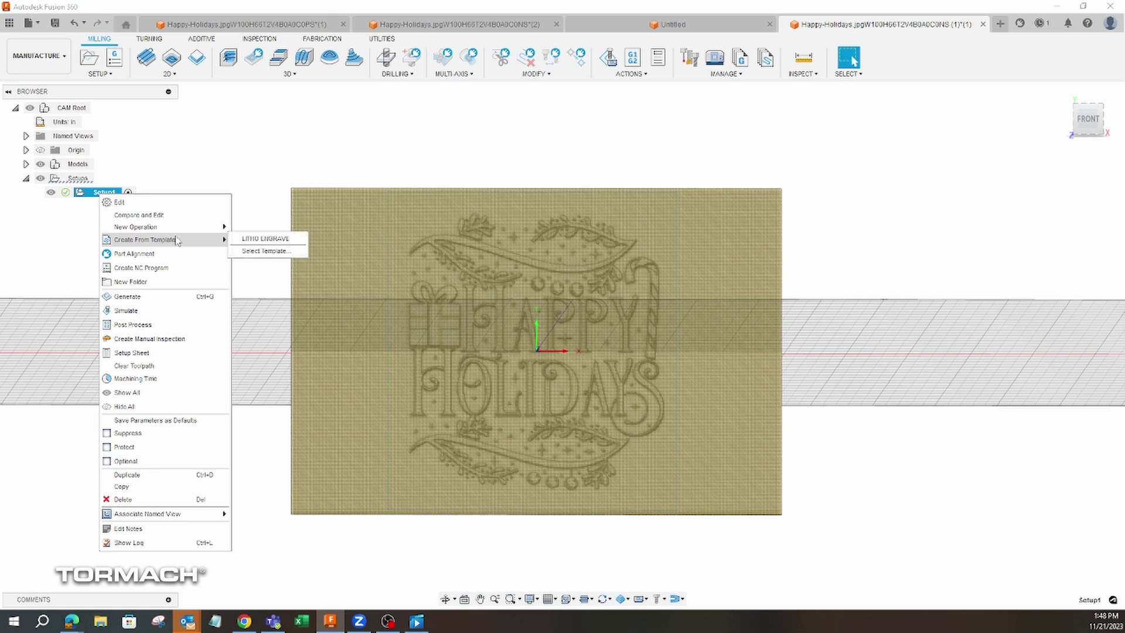
click(270, 238)
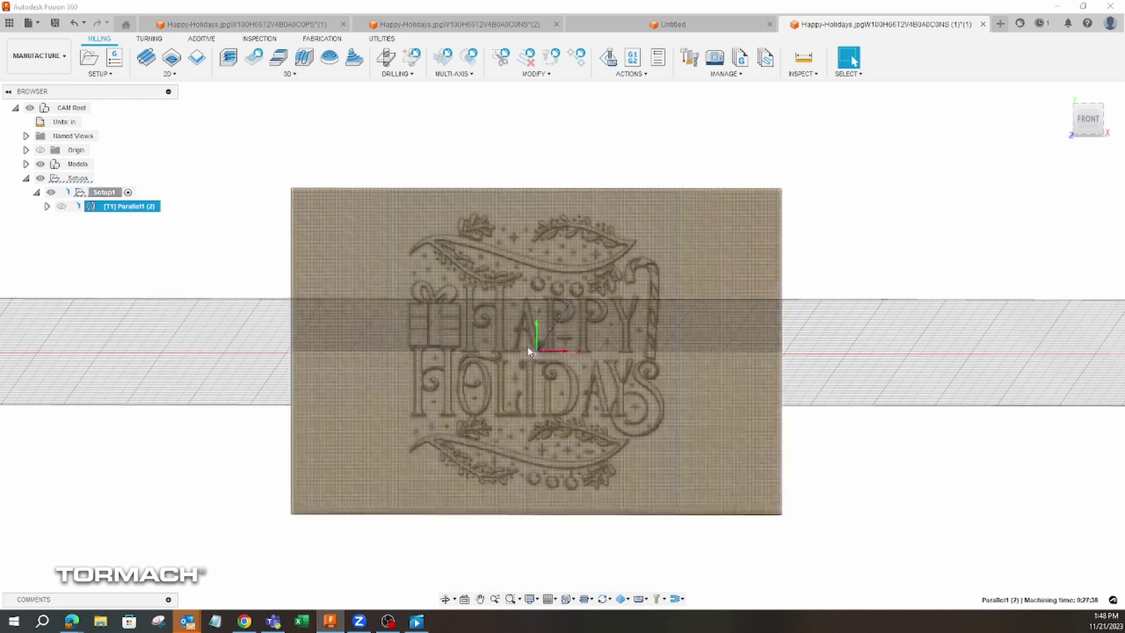
- Edit the Parallel operation's passes and reduce its stepover for a finer finish
shift+middle_drag(651, 407, 293, 205)
right_click(145, 210)
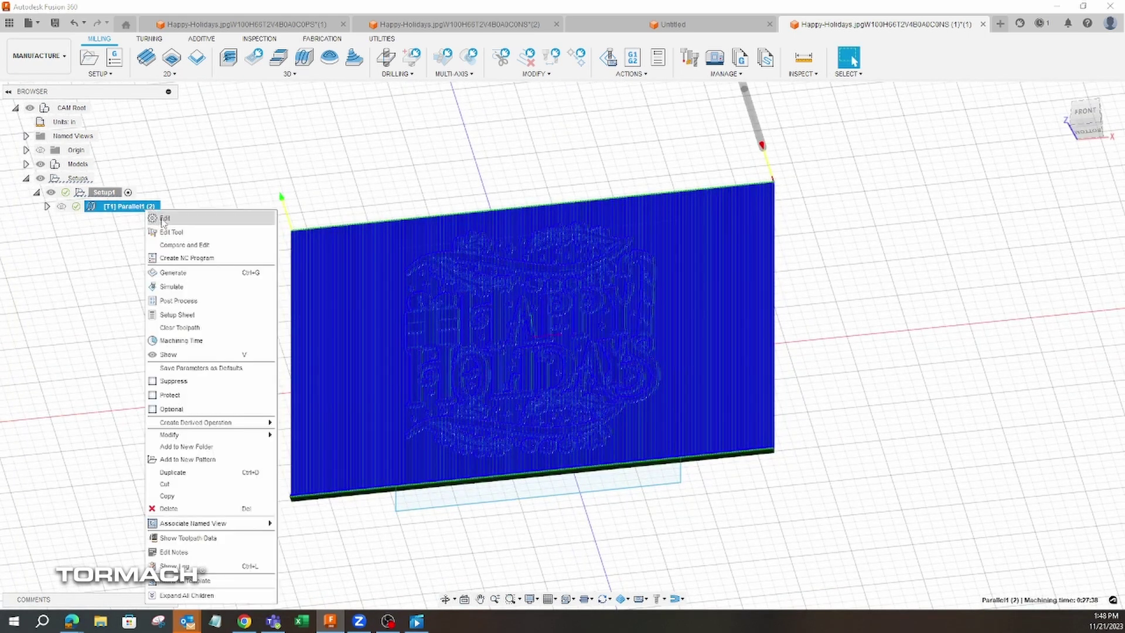
click(164, 219)
click(850, 175)
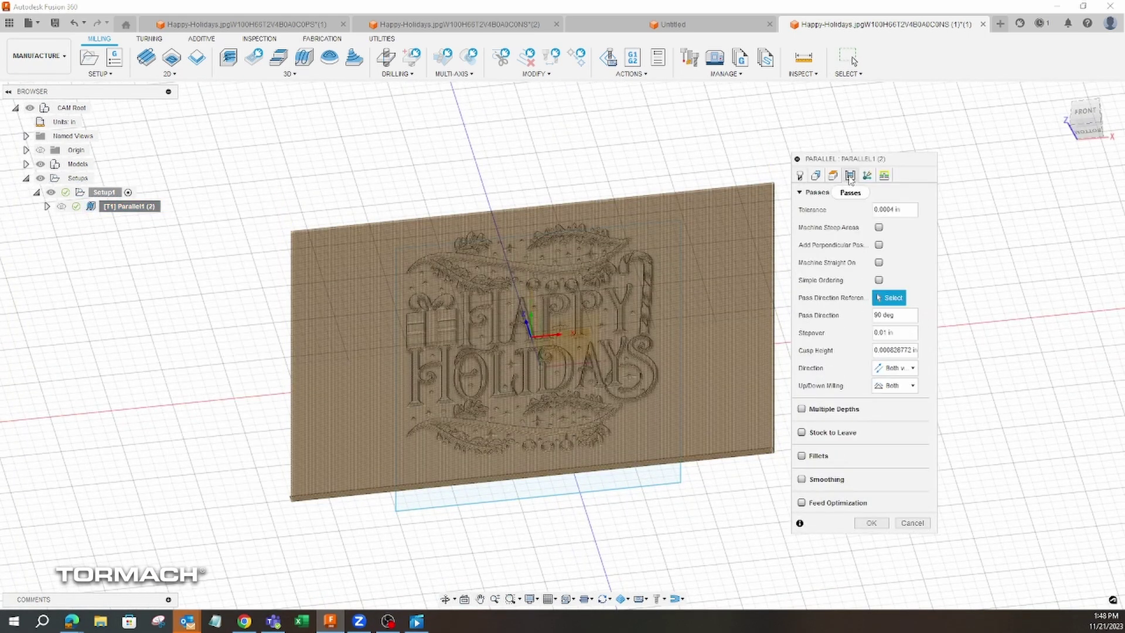
drag(906, 332, 811, 328)
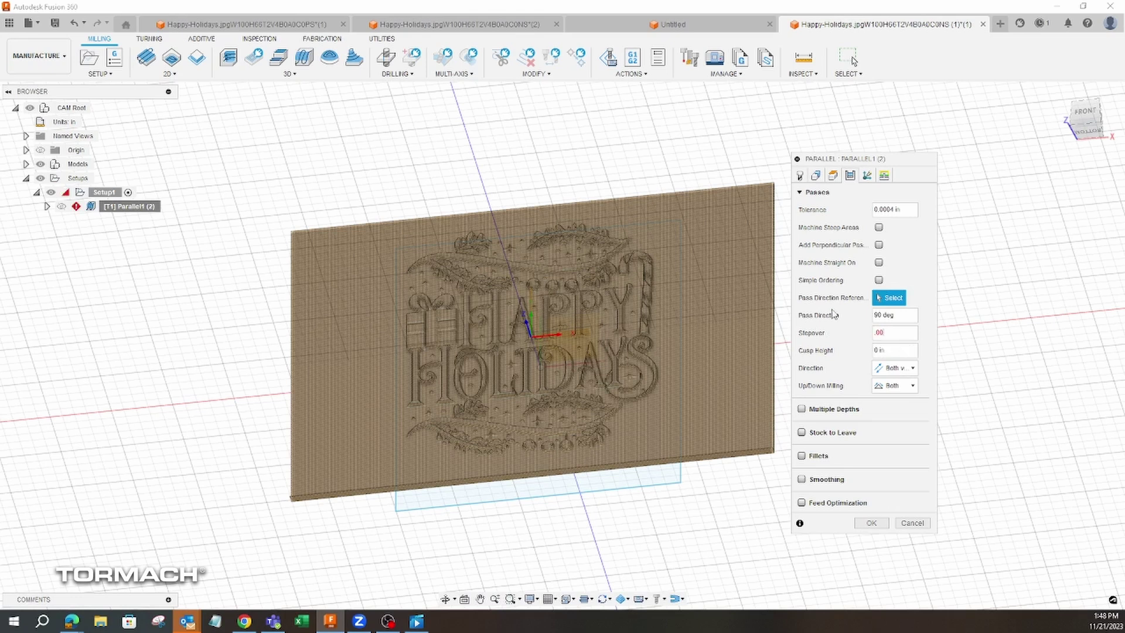
- Change the Parallel operation's machining boundary to Selection, pick the sketched rectangle as the closed chain and regenerate the toolpath
click(833, 176)
click(816, 176)
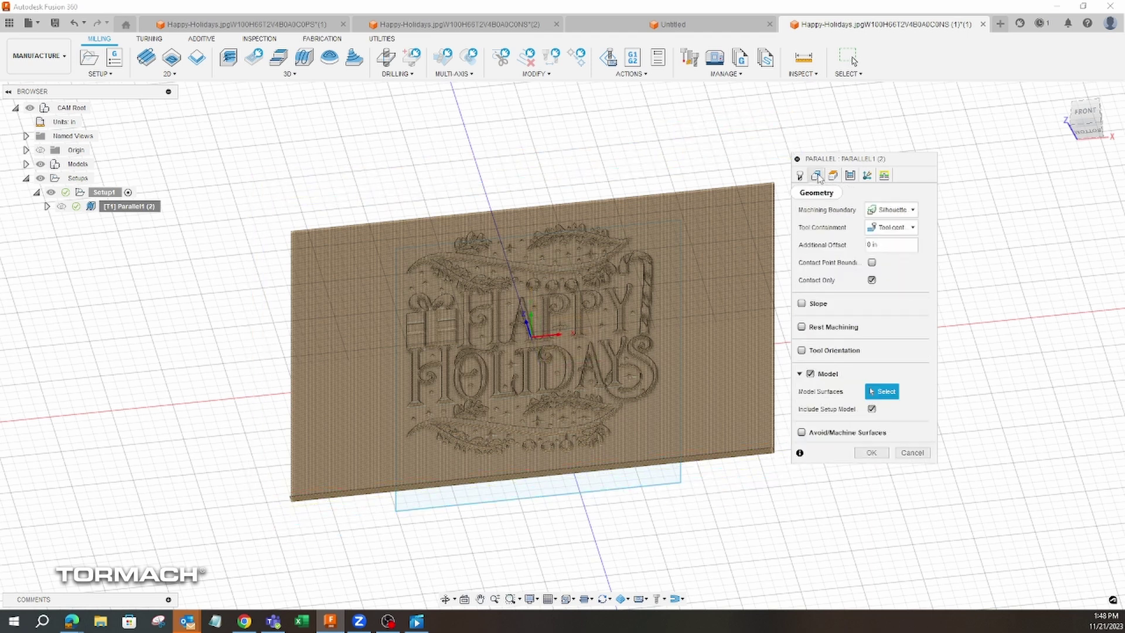
click(890, 248)
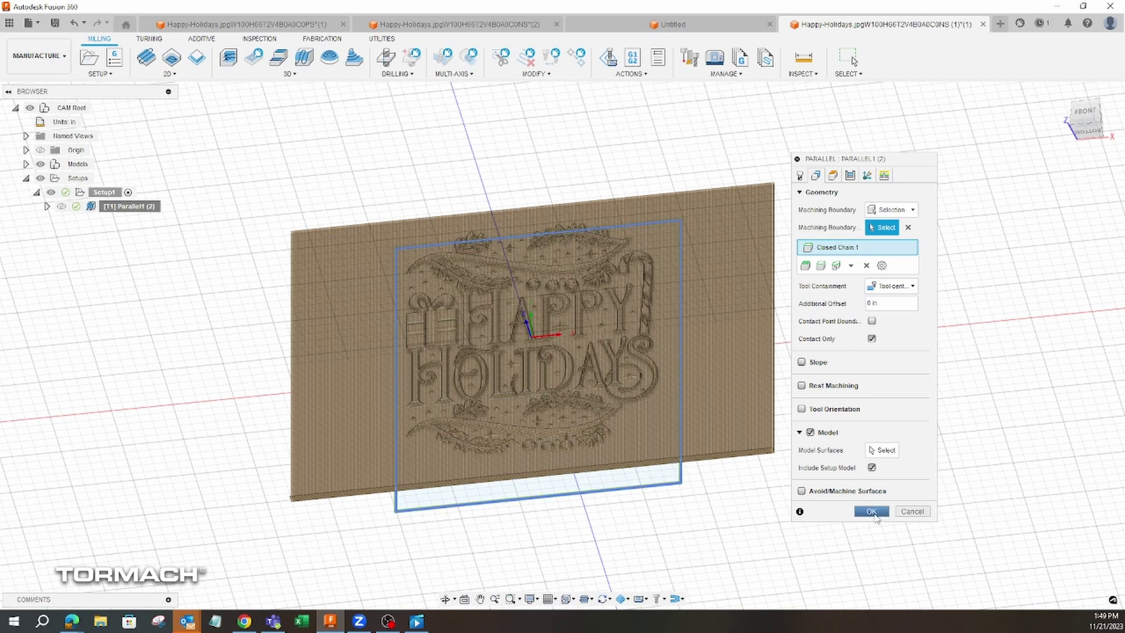
click(871, 512)
- Inspect the bounded toolpath and try to post-process it as NC program 1001 with the Tormach PathPilot post to the D:/ folder
scroll(580, 305, up, 3)
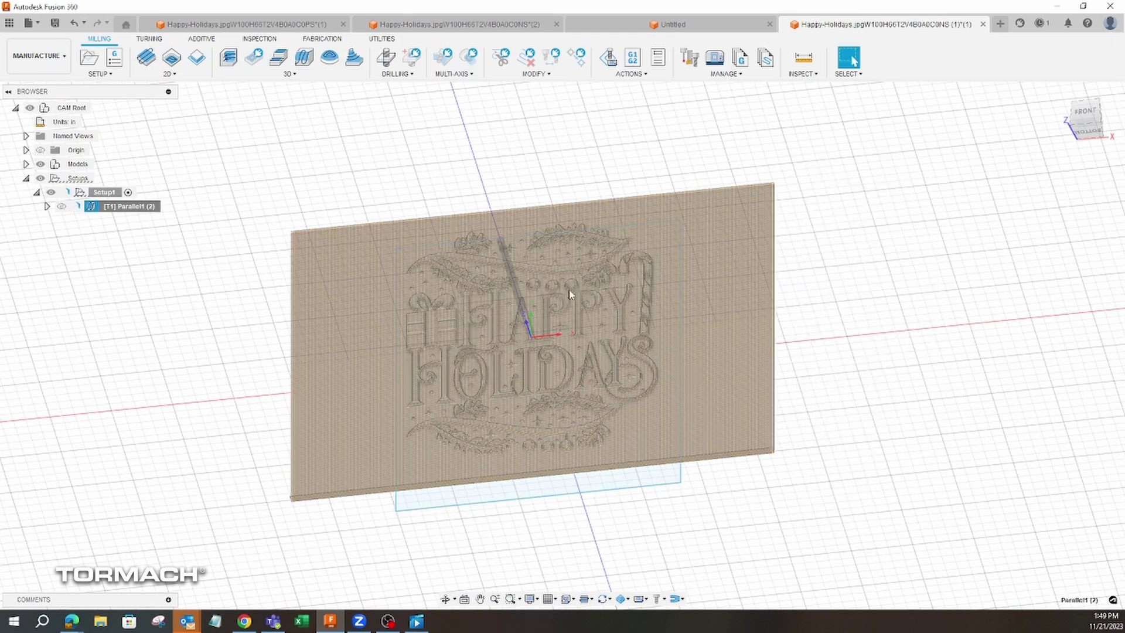
mouse_move(535, 326)
shift+middle_down()
mouse_move(522, 346)
mouse_move(546, 322)
mouse_move(363, 296)
shift+middle_up()
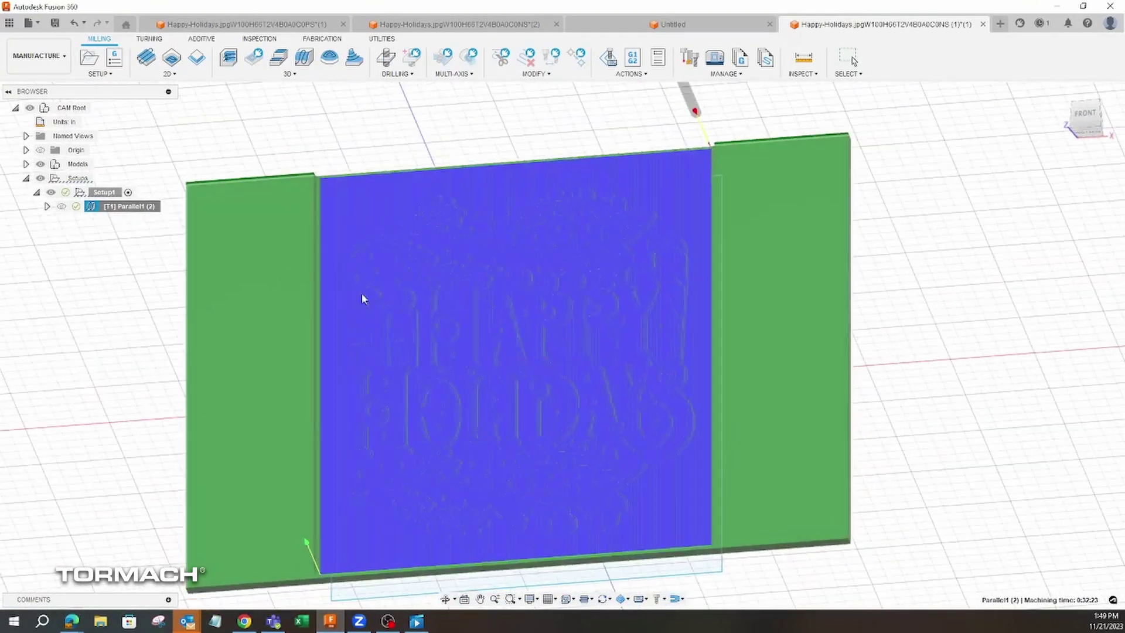
right_click(131, 207)
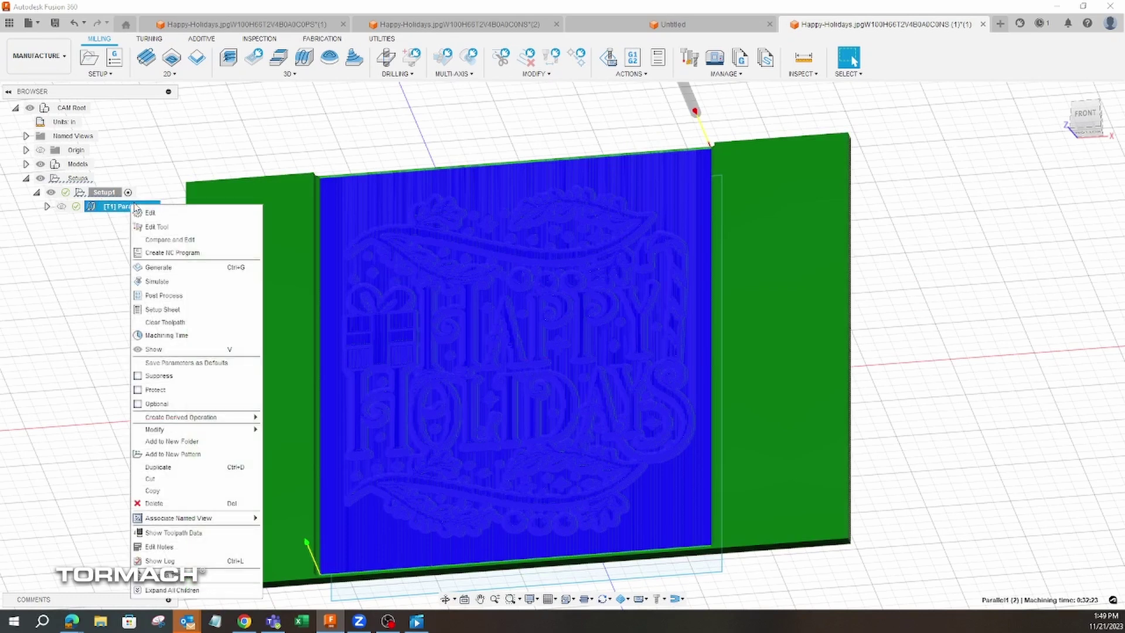
click(165, 295)
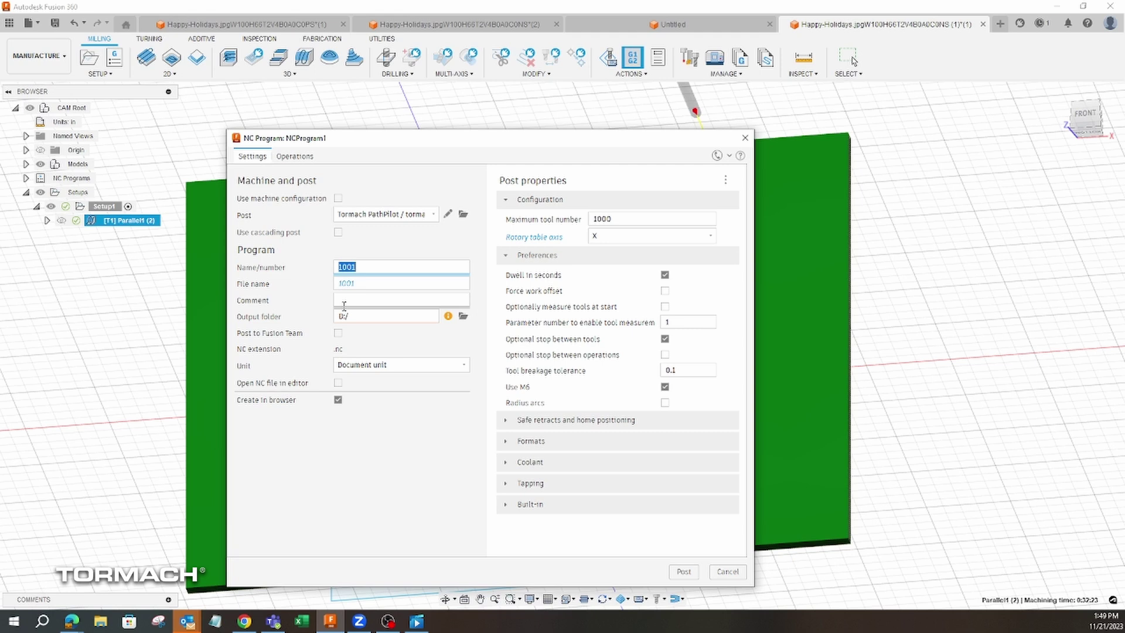
click(691, 573)
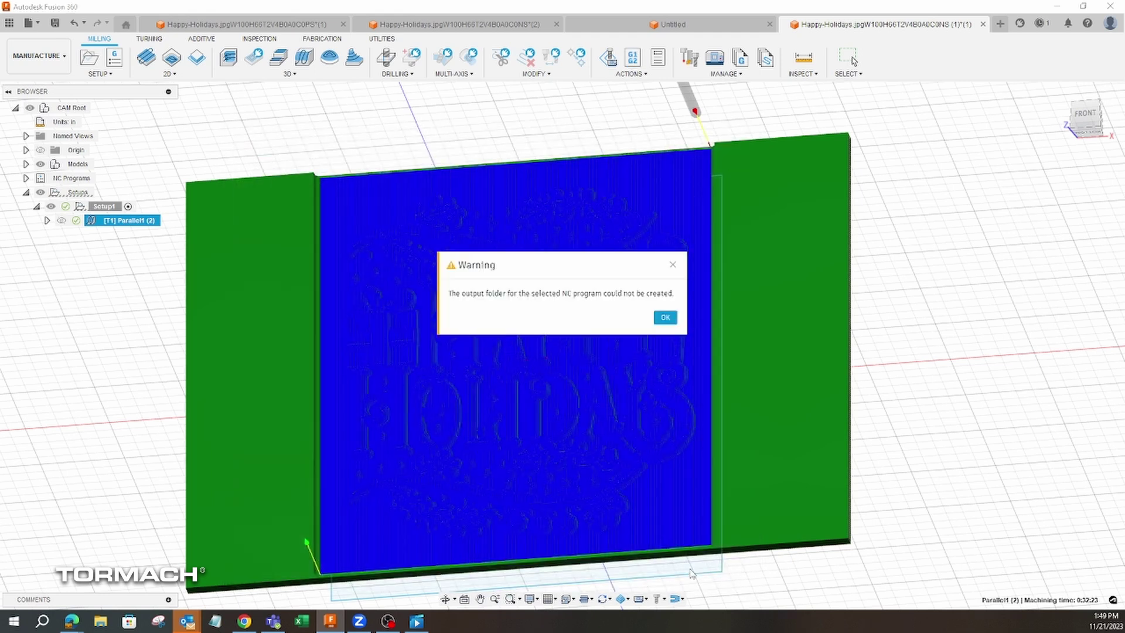
click(666, 318)
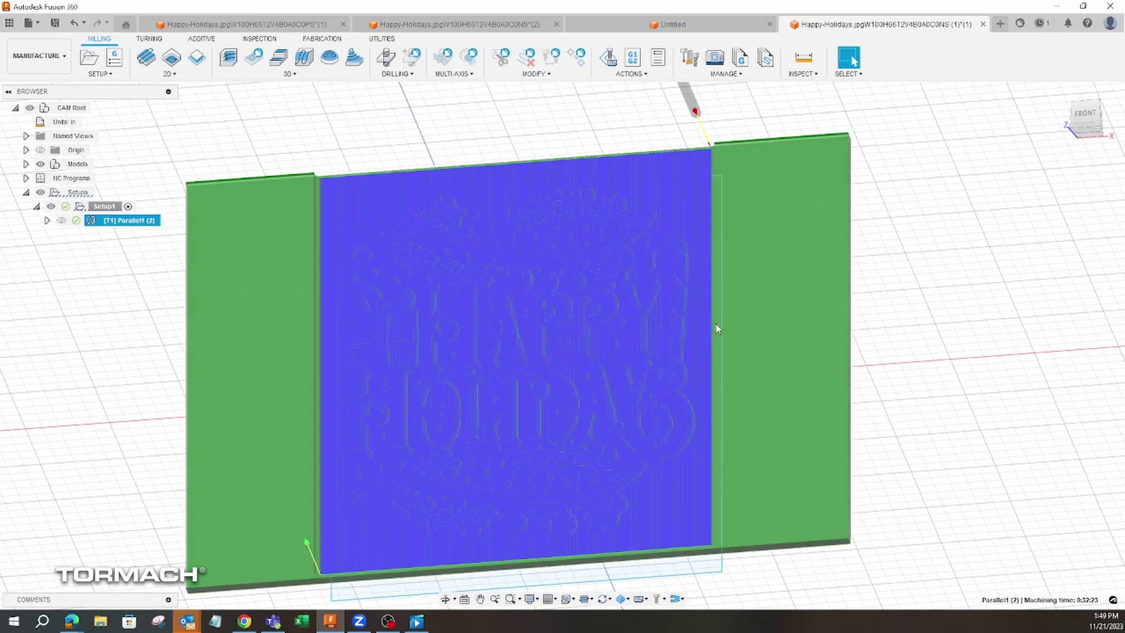